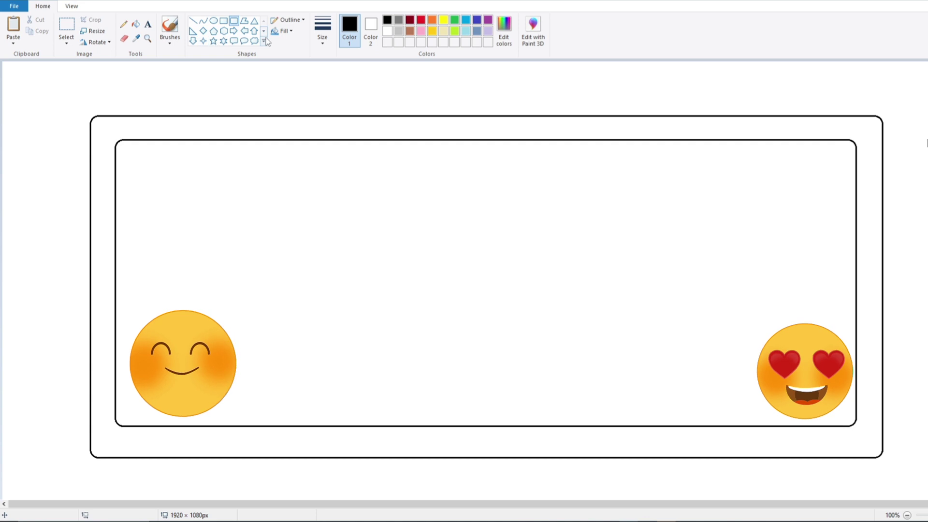
- Draw a small black heart outline in the upper-left corner of the border between the two frames
scroll(193, 48, "down", 1)
left_click(193, 41)
left_click_drag(106, 120, 125, 131)
- Paste the red date 30-06-2025 into the picture and place it centred just above the outer frame
left_click(13, 40)
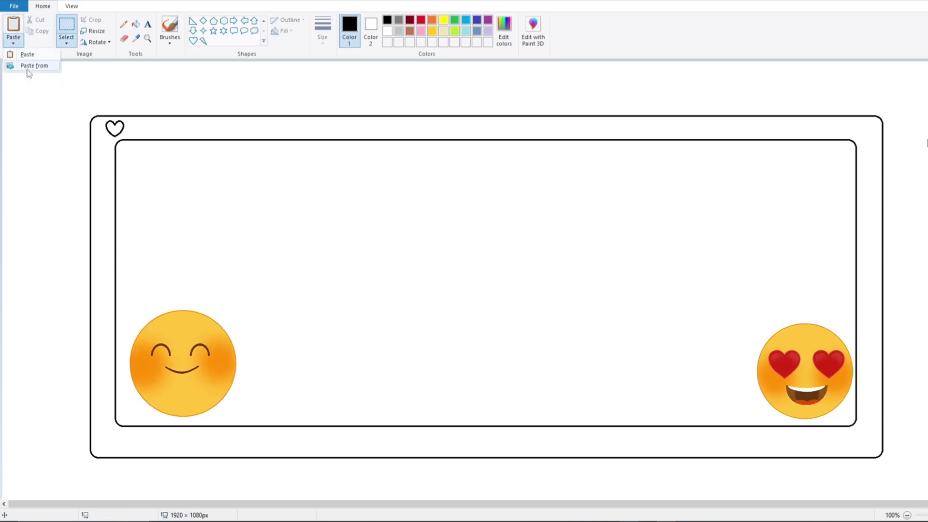
left_click(20, 67)
left_click_drag(52, 75, 433, 99)
left_click(420, 190)
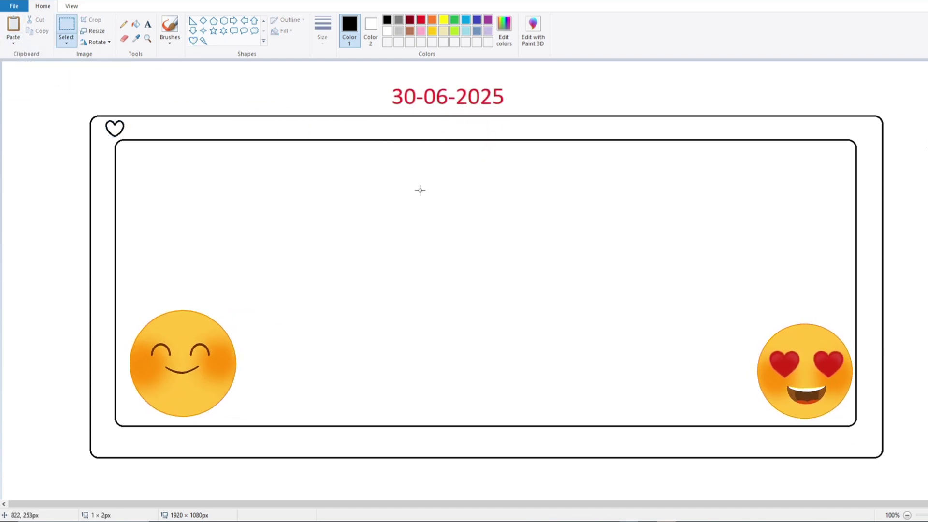
- Copy the small heart and place a pasted duplicate beside it in the frame's top border
left_click(68, 25)
left_click_drag(104, 118, 124, 137)
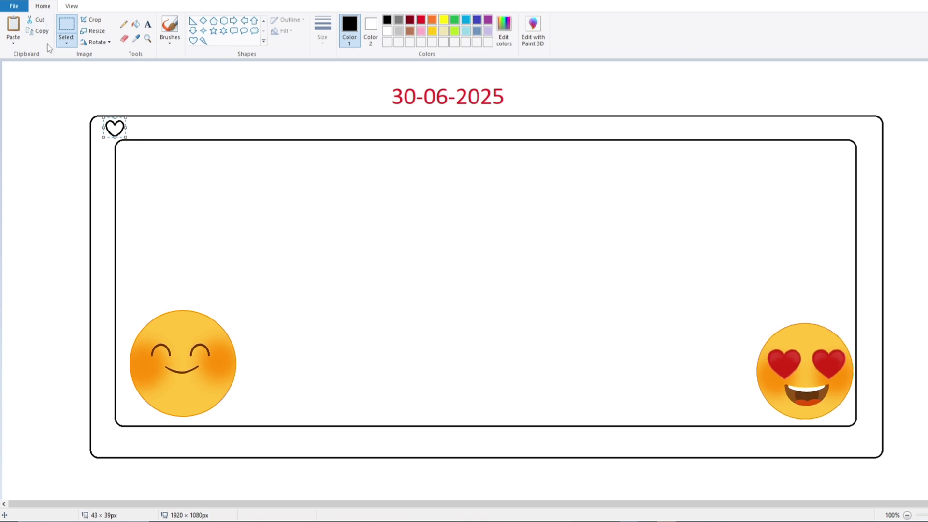
left_click(20, 39)
left_click(20, 39)
left_click_drag(10, 71, 172, 129)
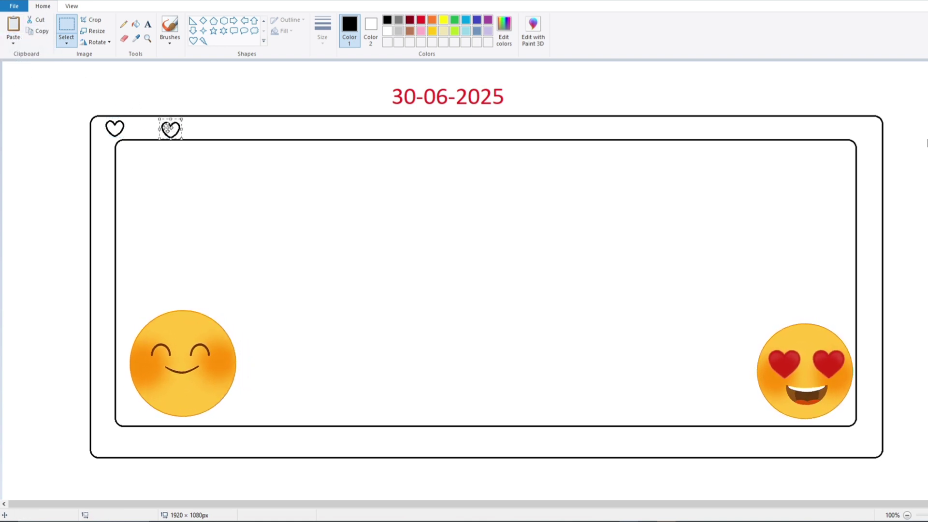
- Paste three more hearts and space them along the top border as far as the start of the date
left_click(13, 43)
left_click(15, 54)
left_click_drag(13, 72, 234, 129)
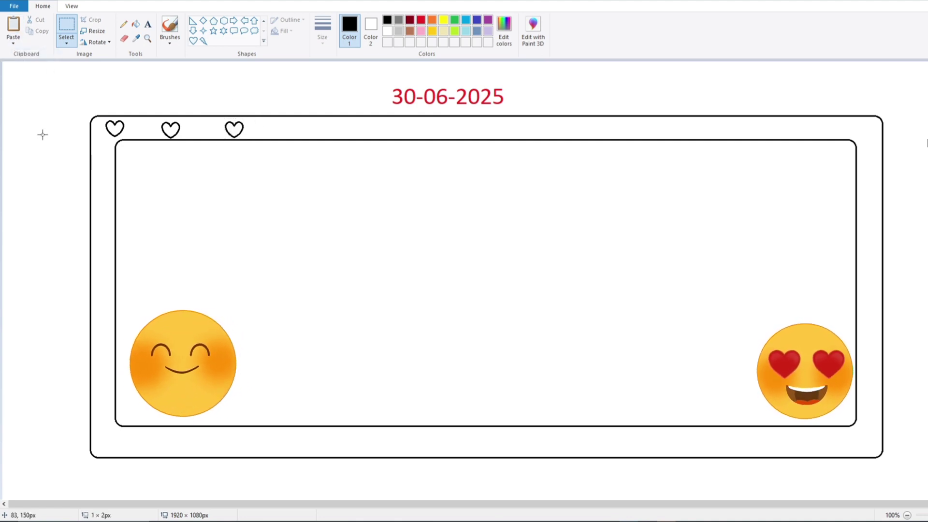
left_click(13, 42)
left_click(15, 54)
left_click_drag(12, 73, 316, 128)
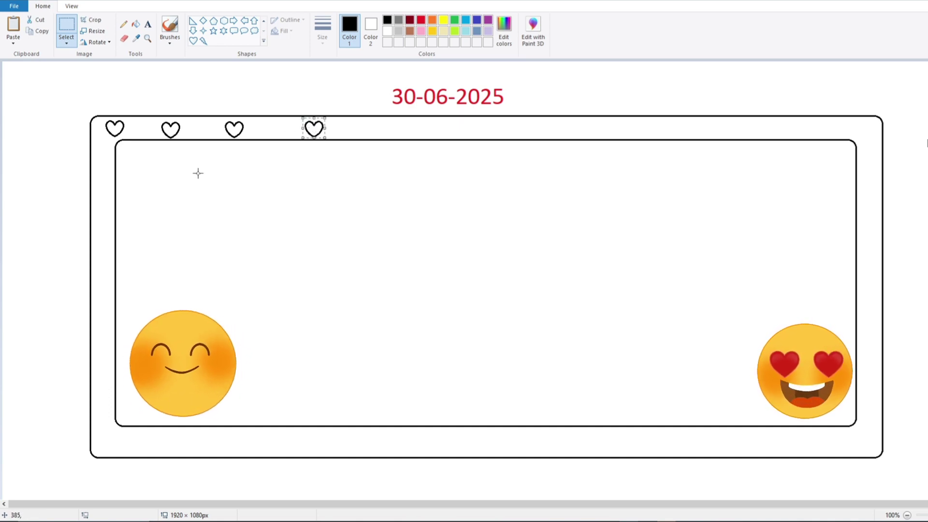
left_click(13, 43)
left_click(15, 54)
left_click_drag(13, 72, 397, 129)
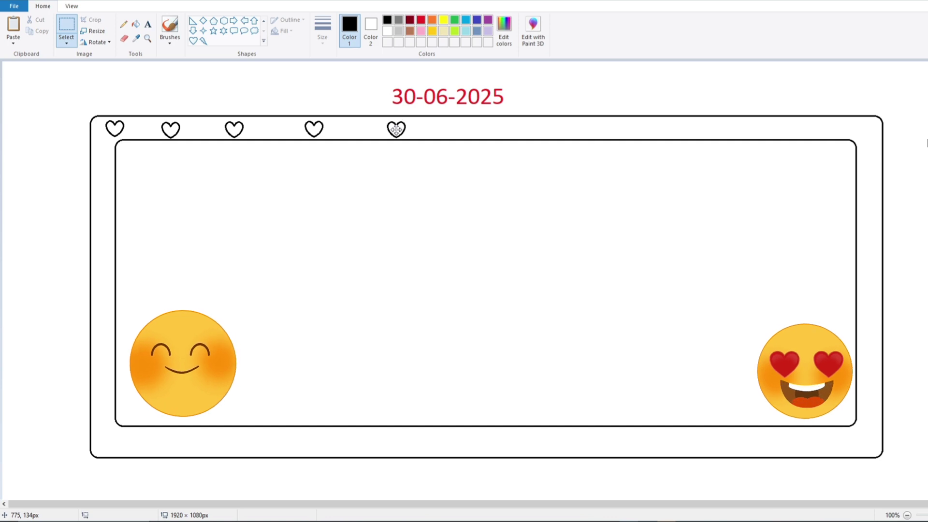
- Paste two further hearts into the top border, continuing the row just past the end of the date
left_click(13, 43)
left_click(15, 54)
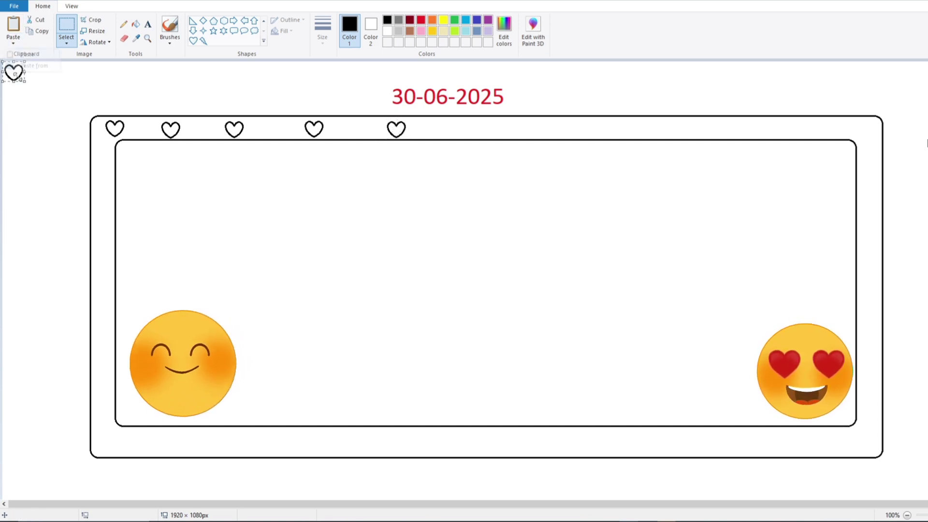
left_click_drag(16, 71, 507, 129)
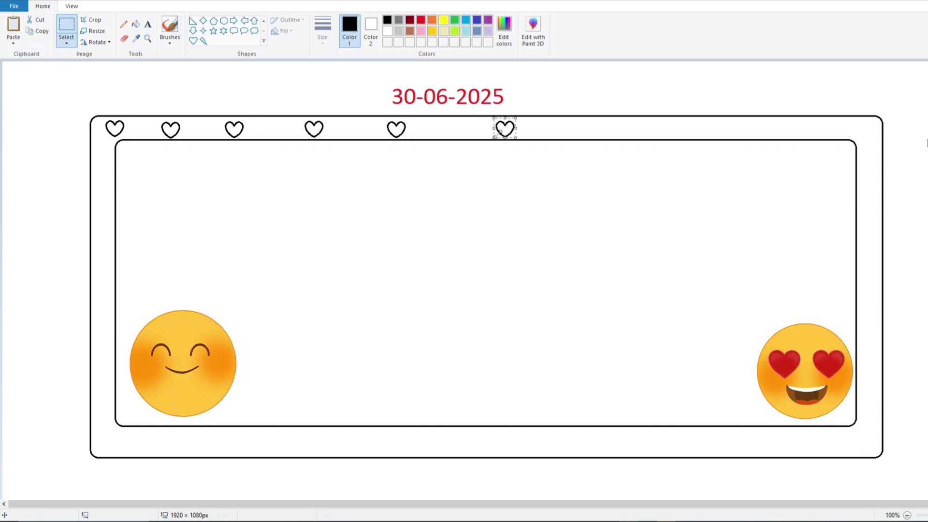
left_click(143, 133)
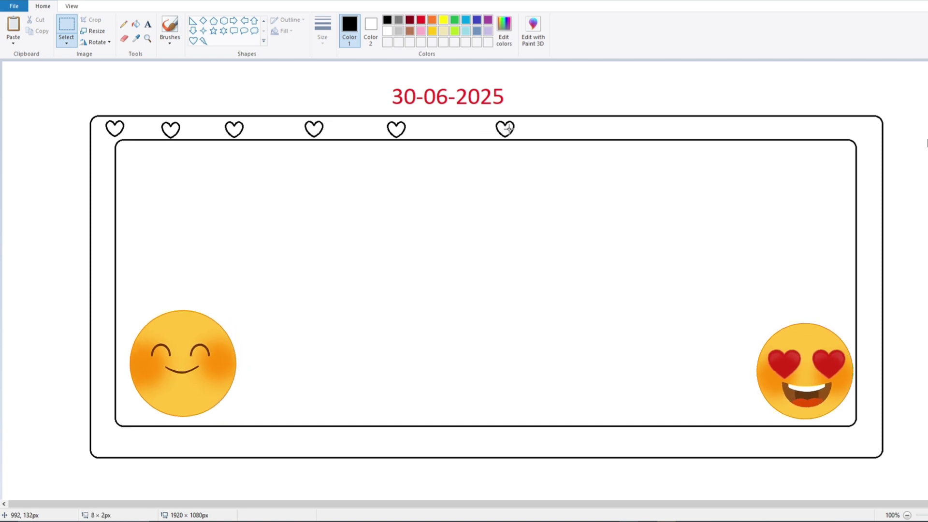
left_click(491, 130)
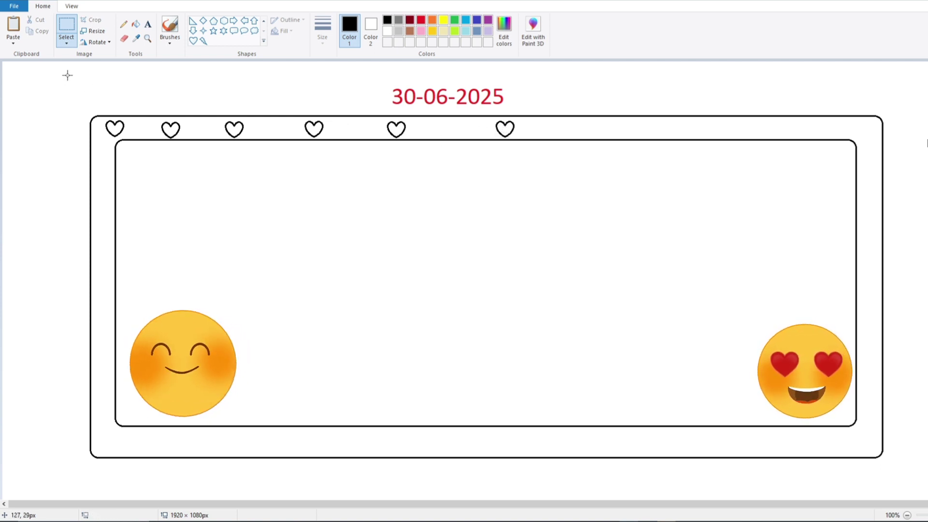
left_click(13, 43)
left_click(15, 56)
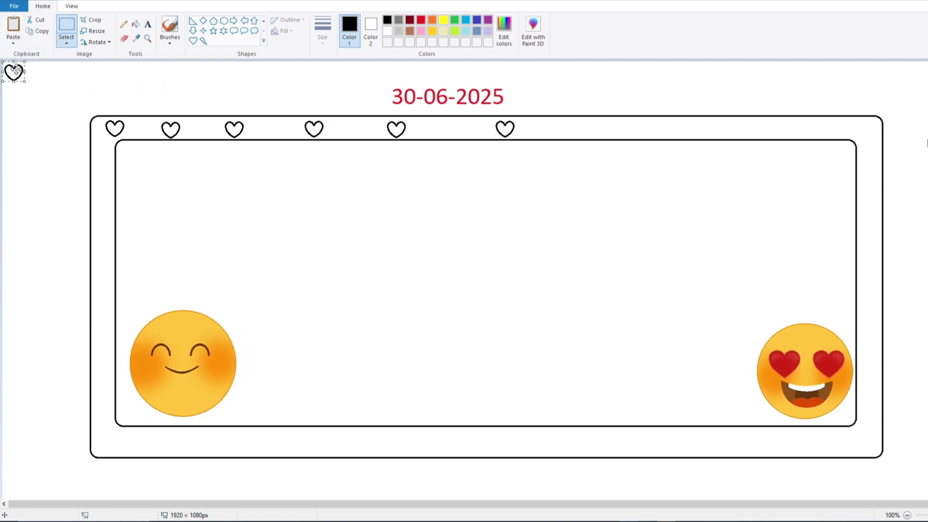
left_click_drag(15, 72, 586, 129)
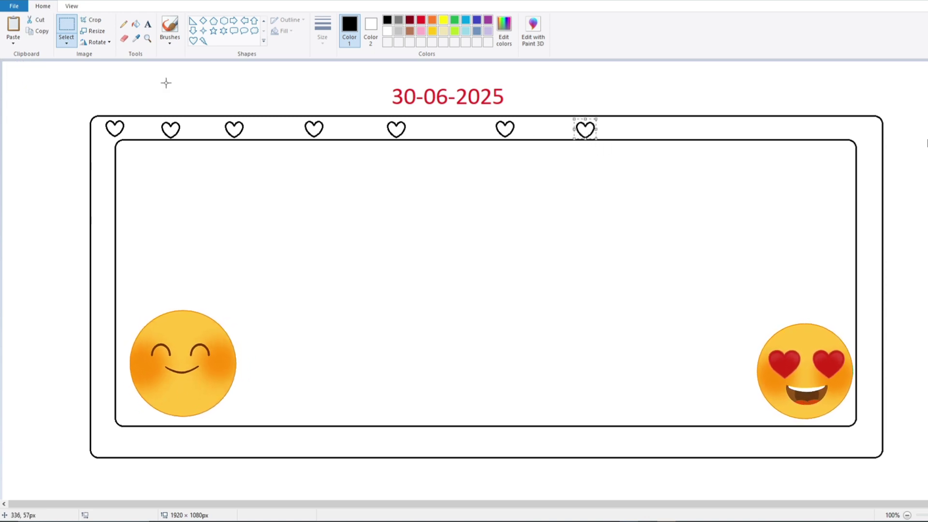
- Paste three last hearts to complete the top border row up to the frame's upper-right corner
left_click(13, 43)
left_click(21, 54)
left_click_drag(15, 71, 673, 127)
left_click(13, 42)
left_click(15, 54)
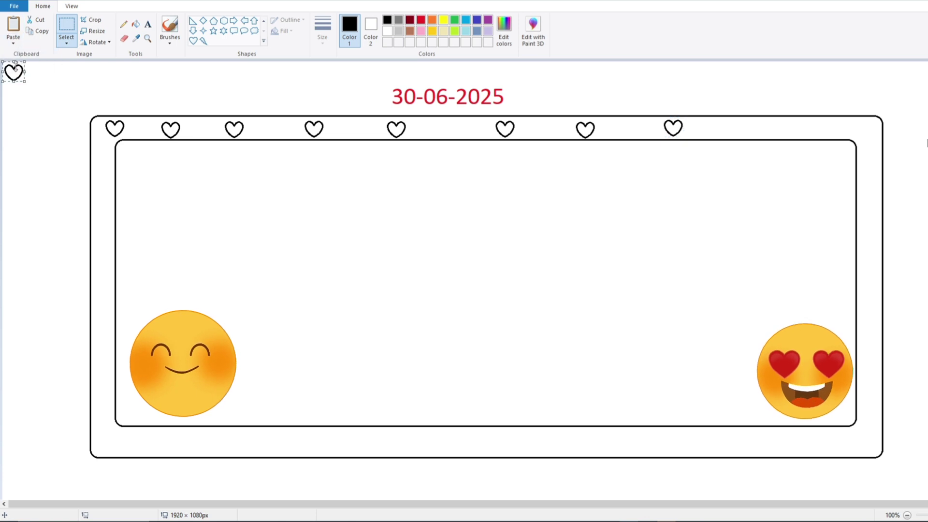
left_click_drag(14, 71, 771, 128)
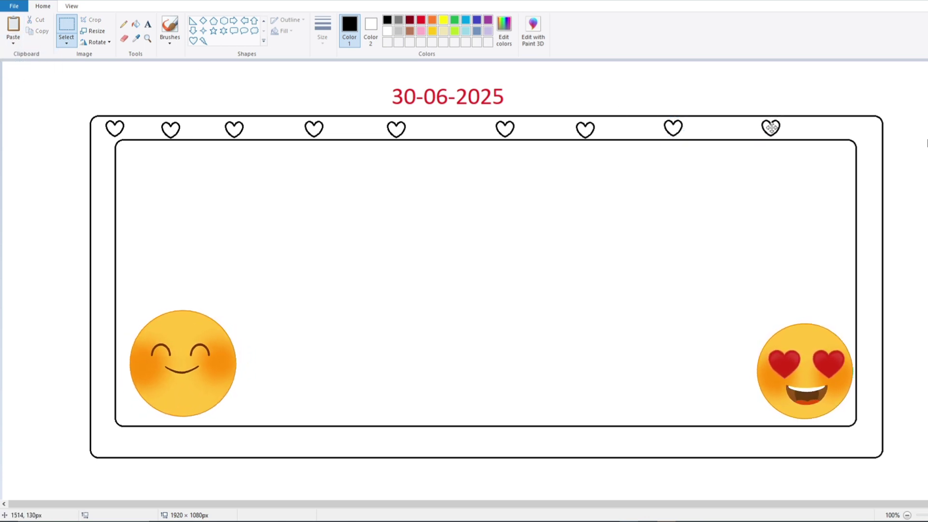
left_click(13, 43)
left_click(15, 54)
left_click_drag(15, 71, 852, 129)
left_click(782, 193)
- Fill all ten hearts in the top border with red
left_click(422, 21)
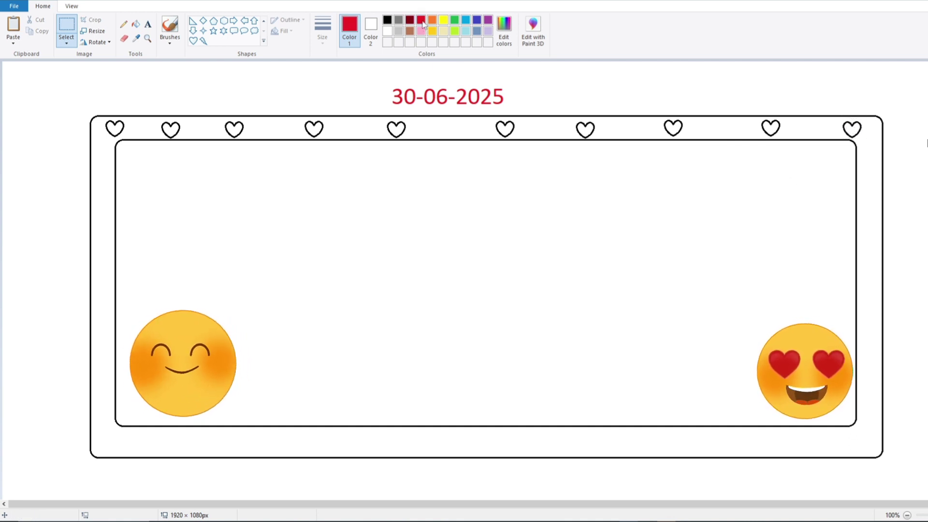
left_click(136, 24)
left_click(114, 128)
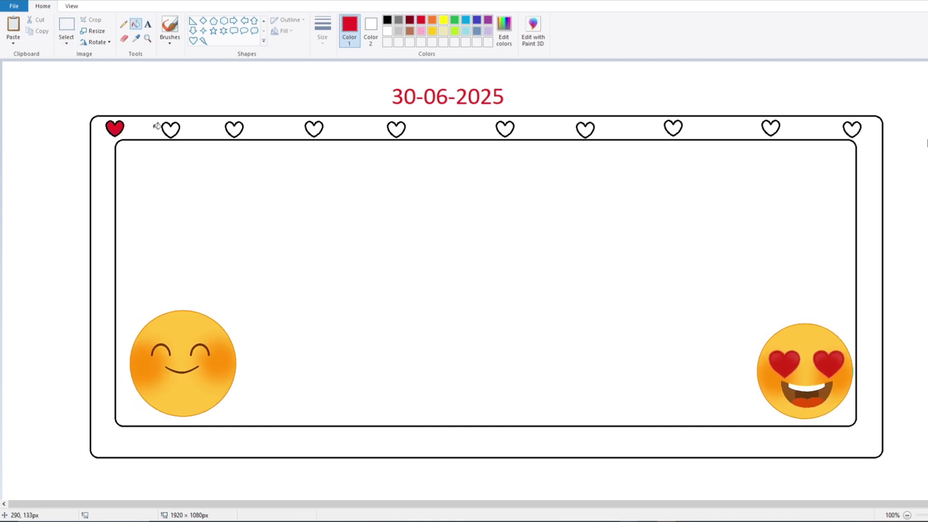
left_click(170, 130)
left_click(234, 129)
left_click(314, 129)
left_click(396, 130)
left_click(505, 129)
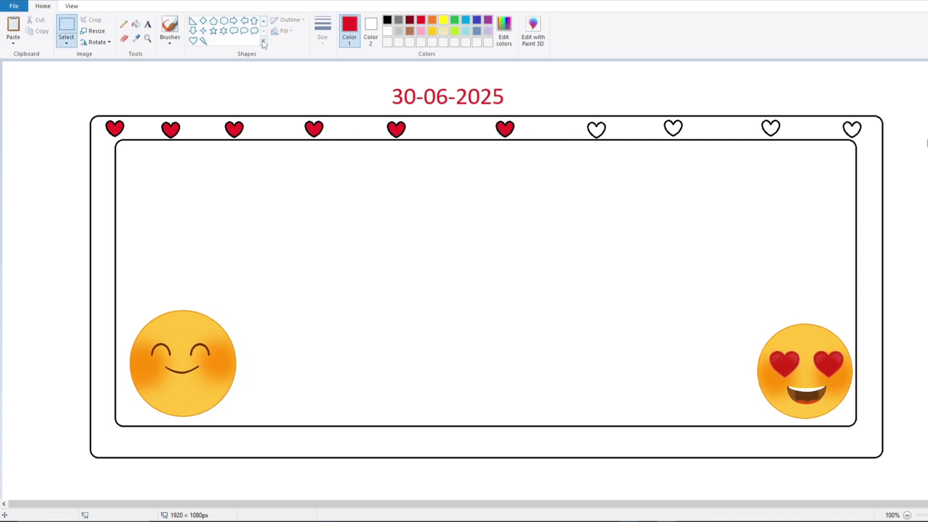
left_click(596, 128)
left_click(674, 128)
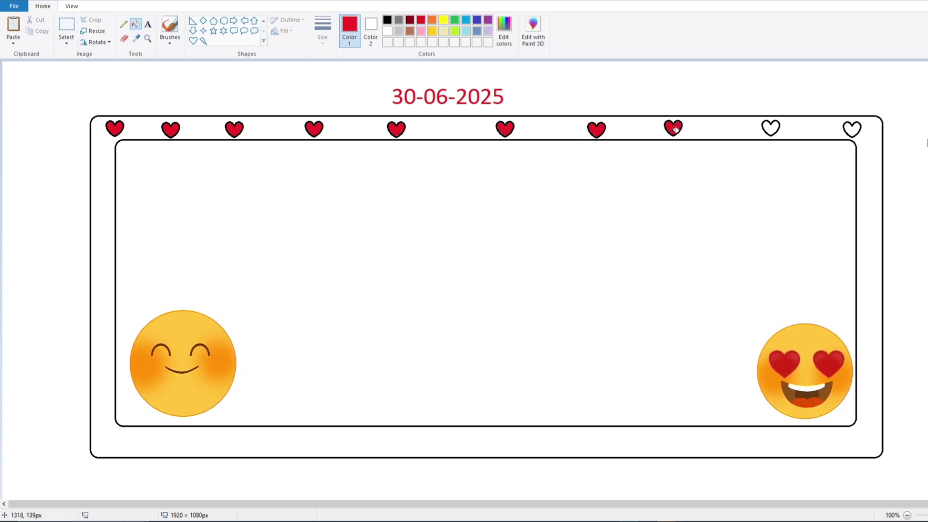
left_click(771, 128)
left_click(852, 129)
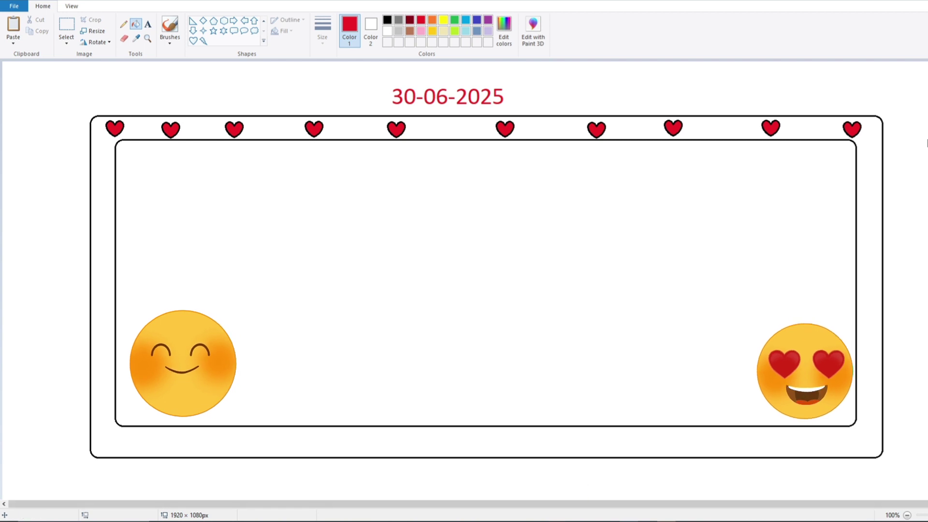
- Draw five small black five-point star outlines down the frame's left border, ending in the lower-left corner
left_click(213, 32)
left_click(387, 19)
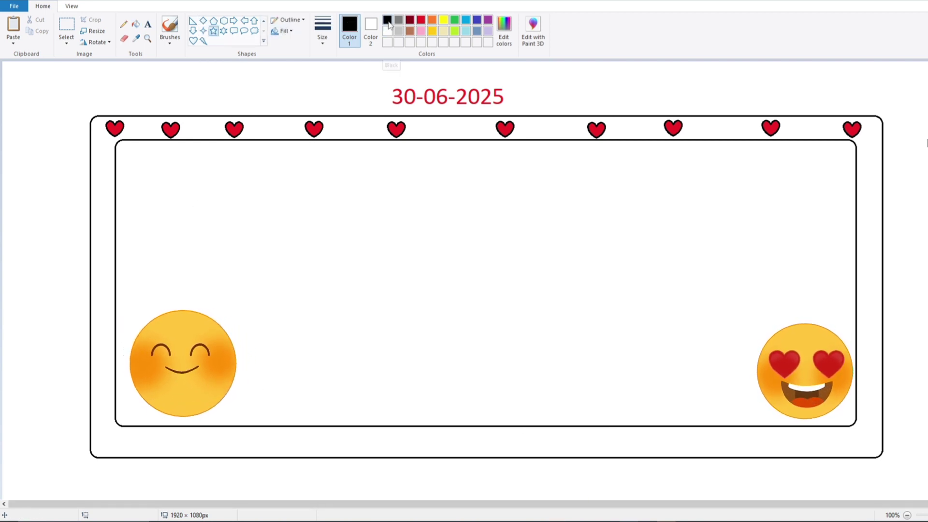
left_click_drag(97, 166, 111, 181)
left_click_drag(95, 220, 112, 237)
left_click_drag(96, 289, 111, 308)
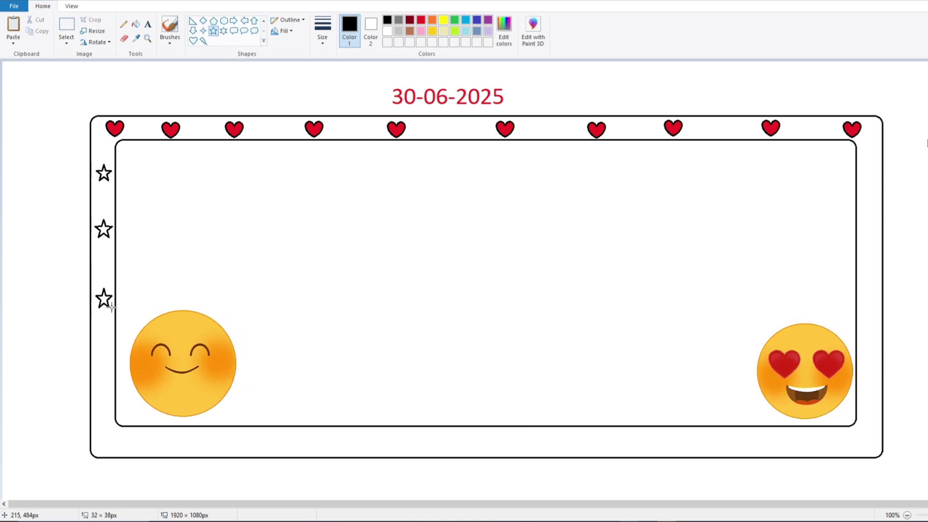
left_click_drag(95, 366, 113, 385)
left_click(83, 426)
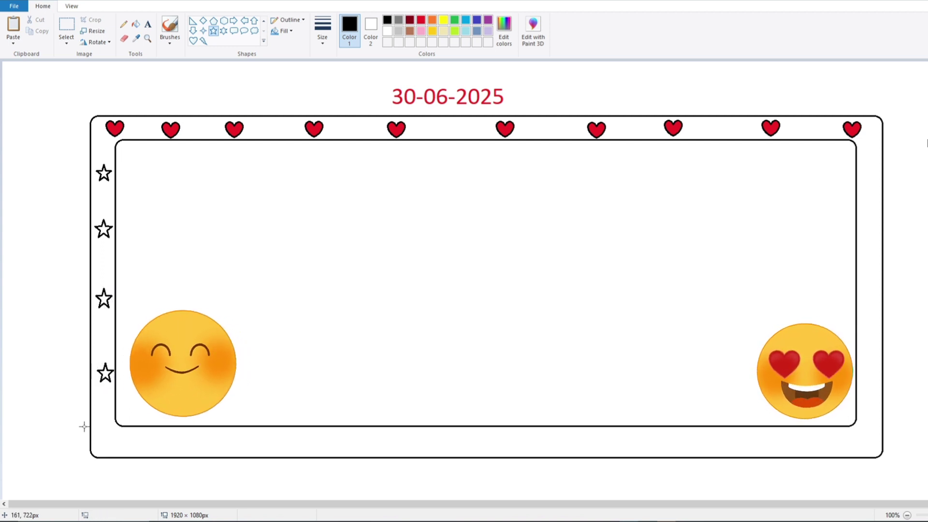
left_click_drag(99, 430, 119, 449)
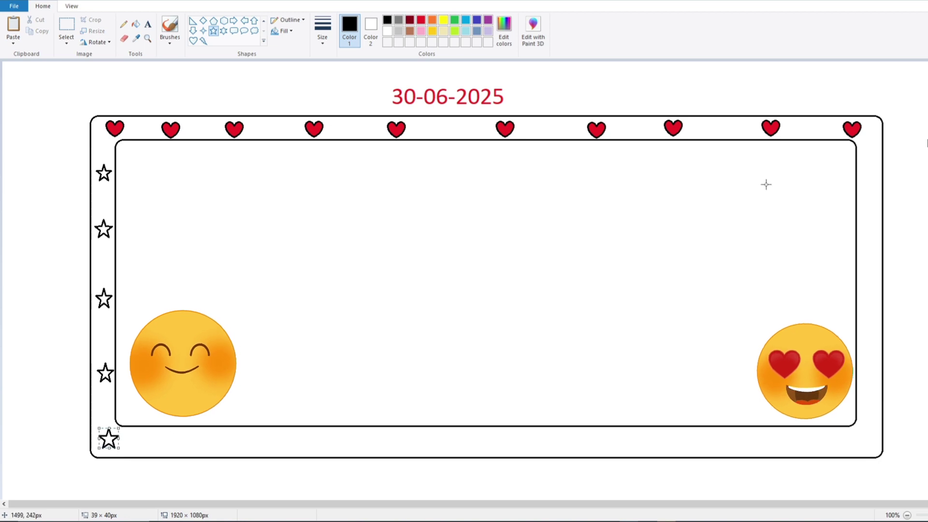
- Draw a matching column of black star outlines down the frame's right border, ending in the lower-right corner
mouse_move(863, 141)
left_mouse_down()
mouse_move(860, 156)
mouse_move(878, 174)
left_mouse_up()
left_click_drag(862, 211, 878, 277)
left_click(865, 255)
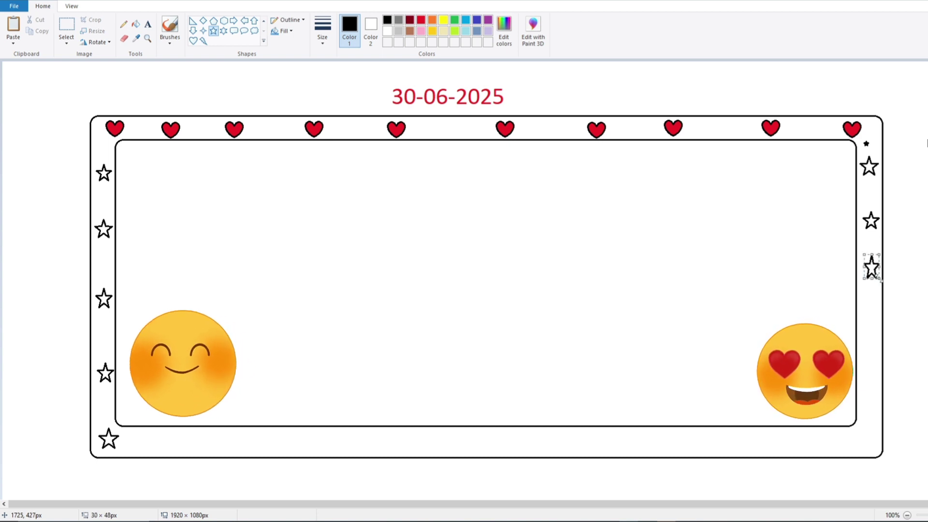
left_click_drag(862, 319, 870, 324)
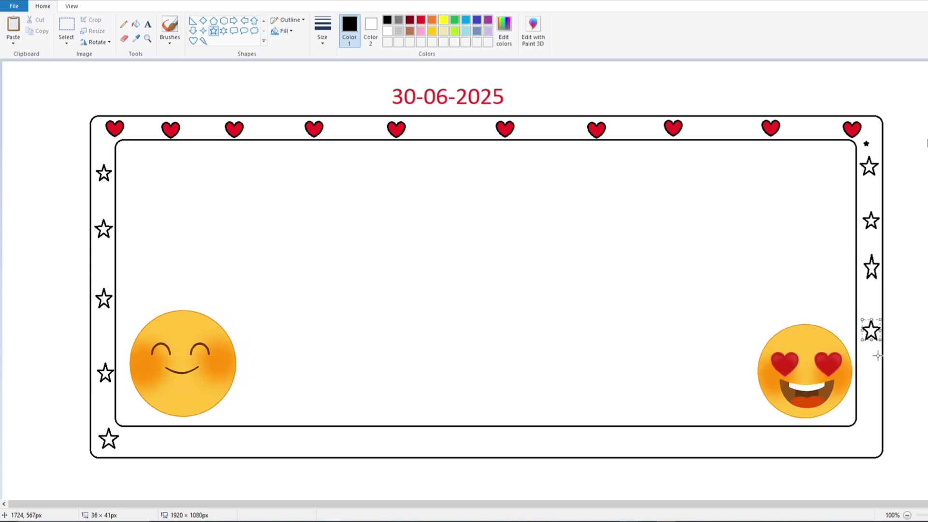
left_click_drag(861, 379, 878, 398)
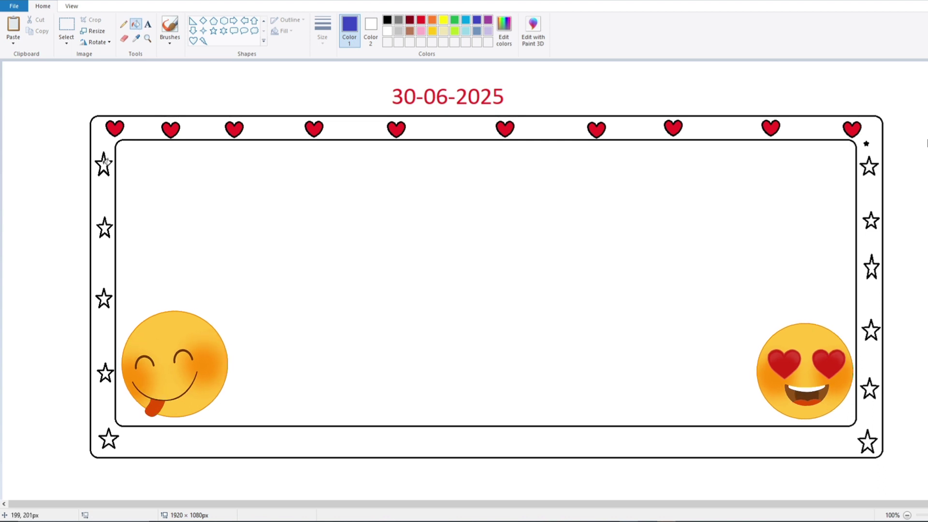
- Fill the stars in the left and right borders with blue
left_click(103, 169)
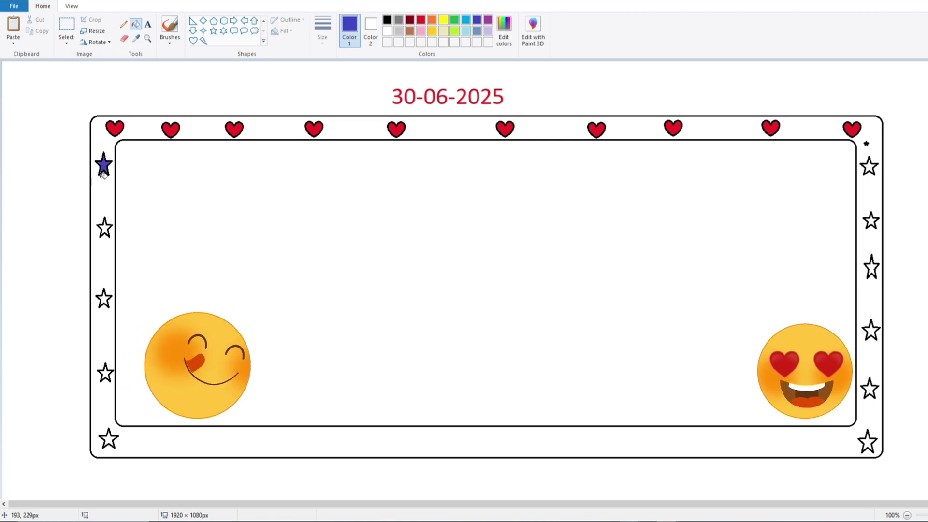
left_click(102, 290)
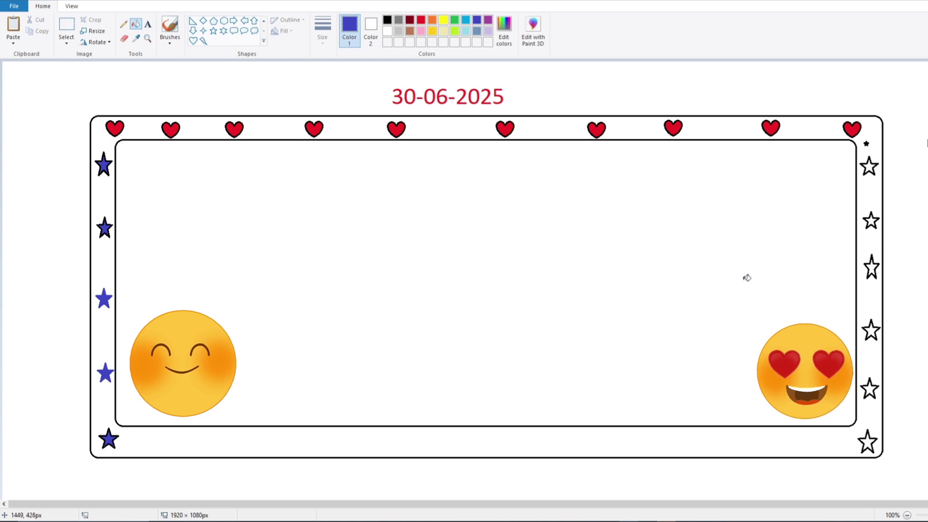
left_click(869, 167)
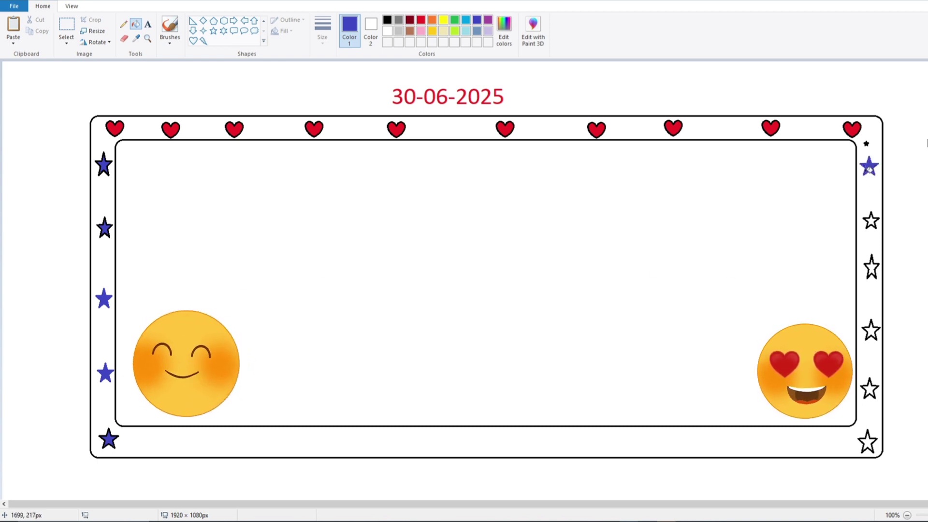
left_click(871, 269)
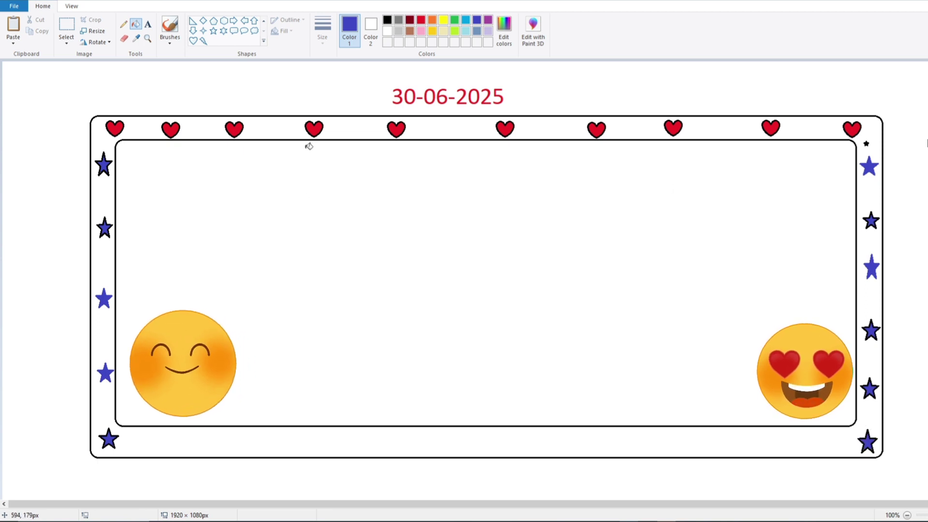
- Draw a large red heart outline, about 222 × 223 px, inside the inner frame above the smiling emoji
left_click(194, 41)
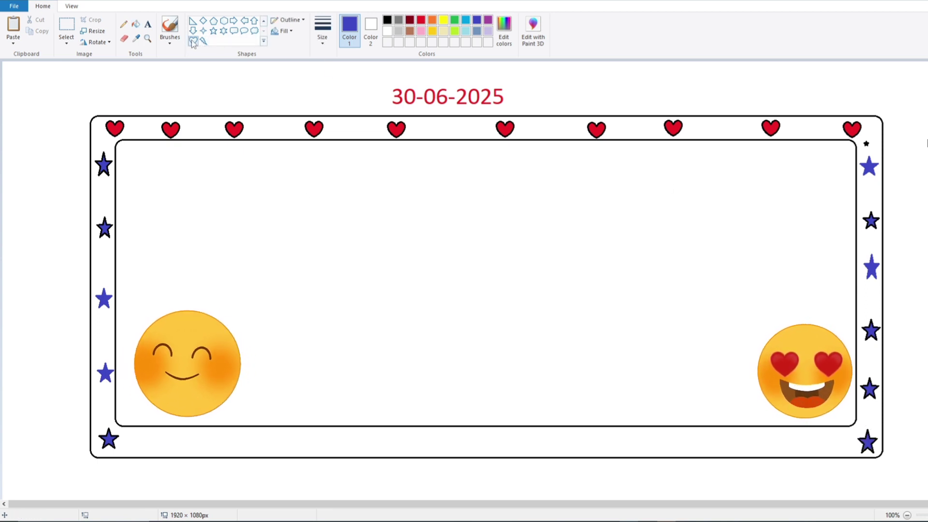
left_click(387, 19)
left_click(421, 20)
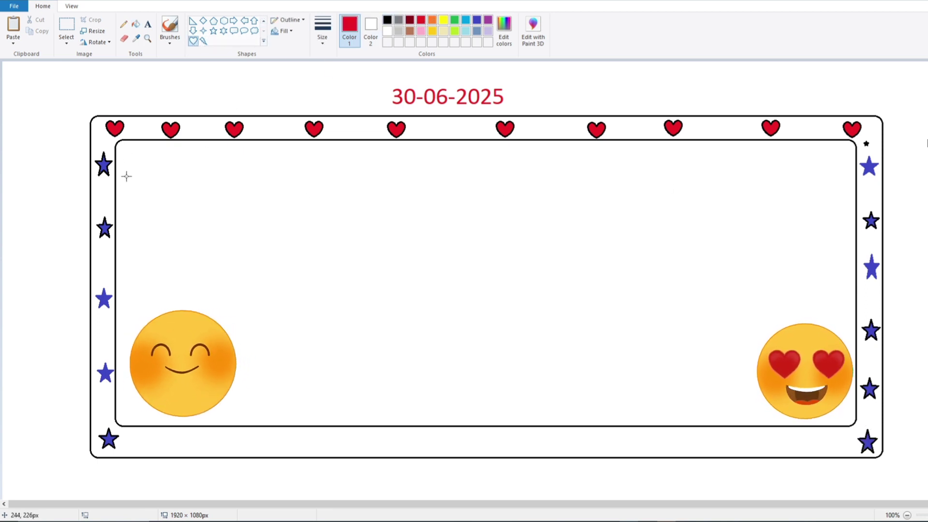
left_click_drag(126, 176, 245, 289)
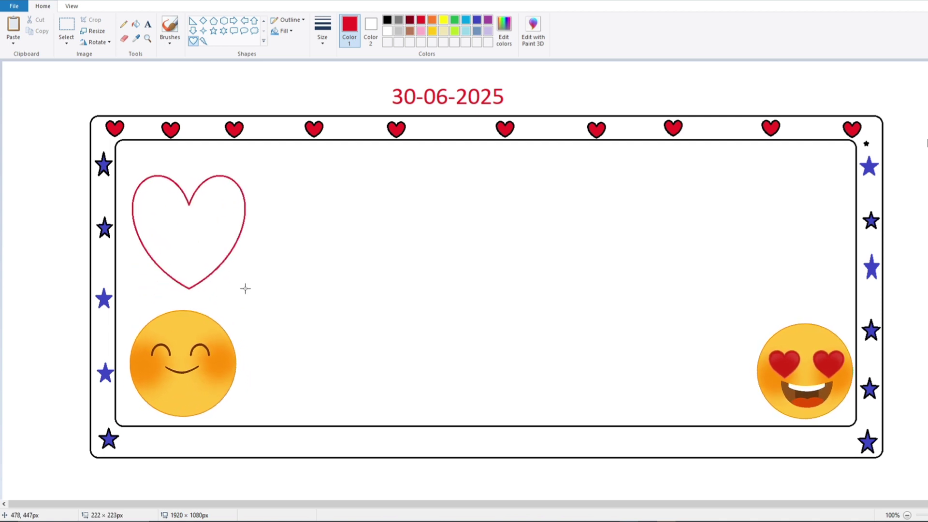
- Draw a second red heart outline, about 246 × 262 px, and position it evenly around the large heart
left_click(152, 163)
left_click_drag(131, 167, 256, 300)
left_click_drag(207, 261, 202, 255)
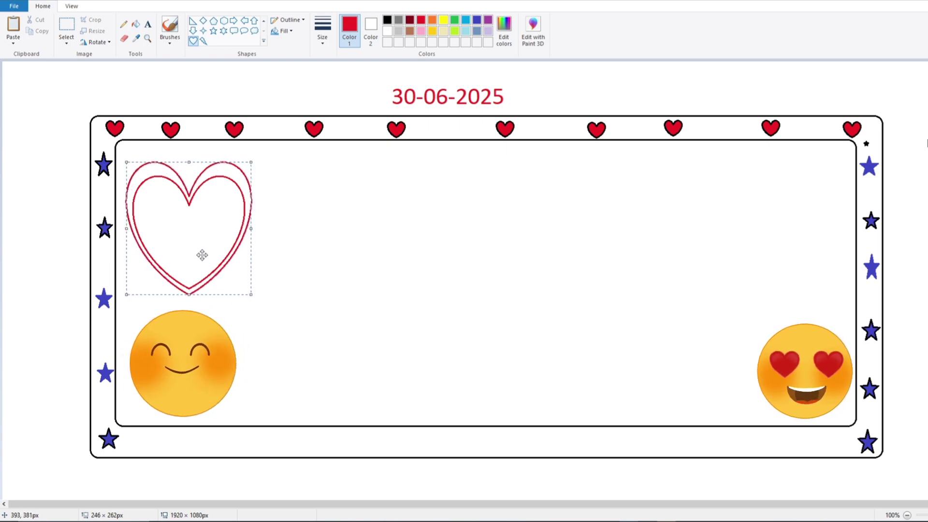
- Fill the band between the two large heart outlines above the smiling emoji with red
left_click(136, 24)
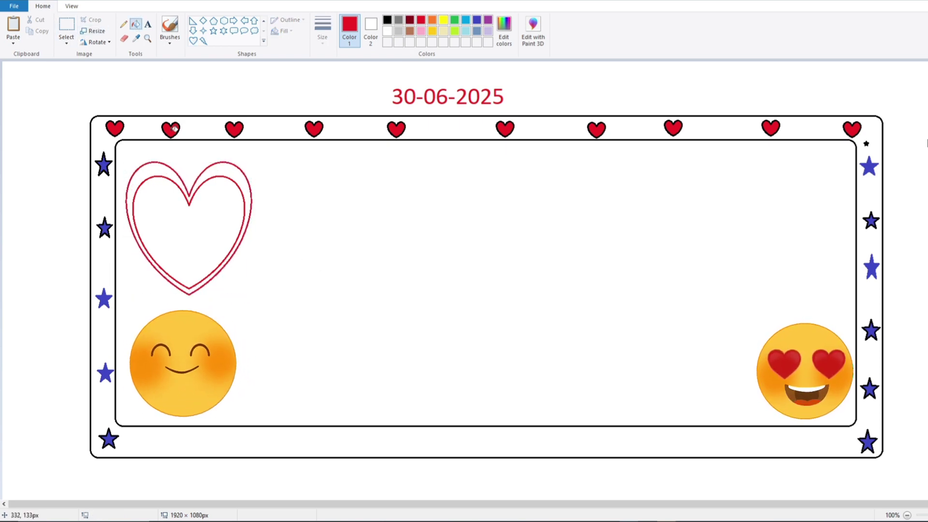
left_click(159, 171)
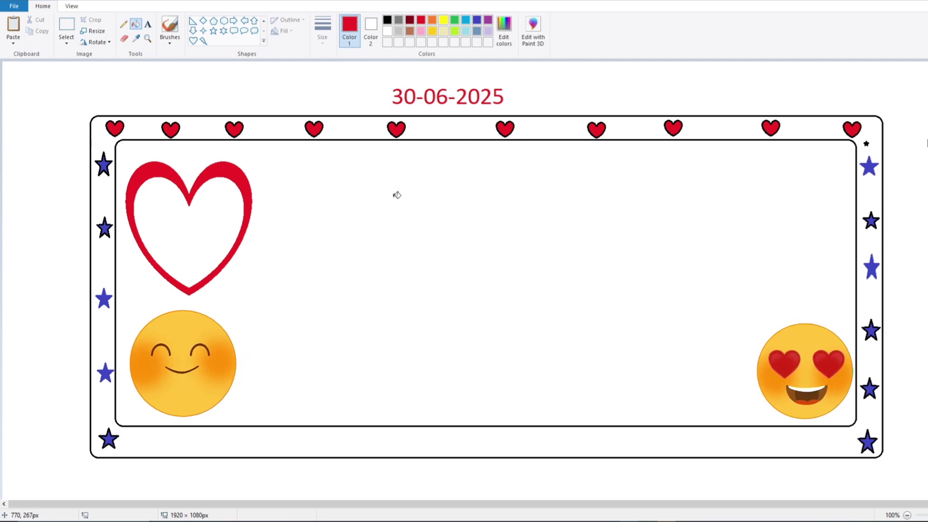
left_click(192, 41)
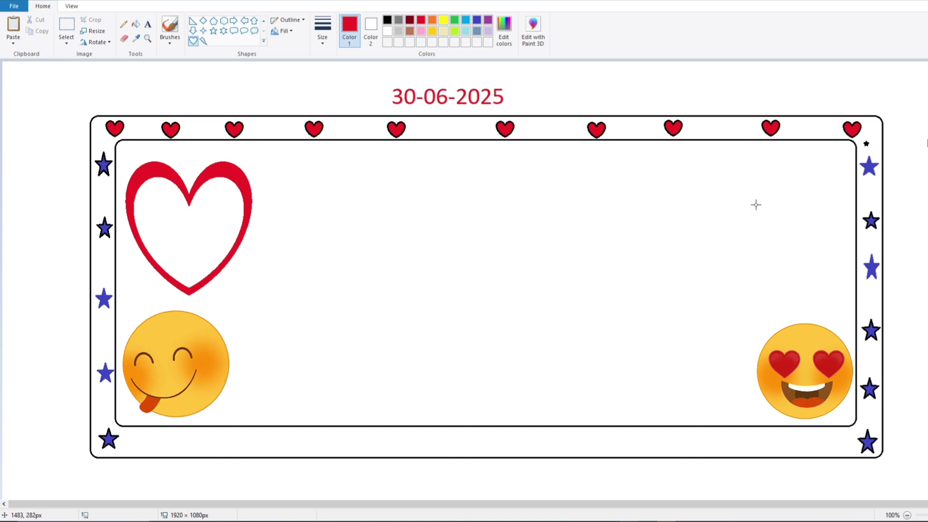
- Copy the large red double heart and place the copy above the heart-eyed emoji, level with the original
left_click(66, 29)
left_click_drag(125, 153, 255, 301)
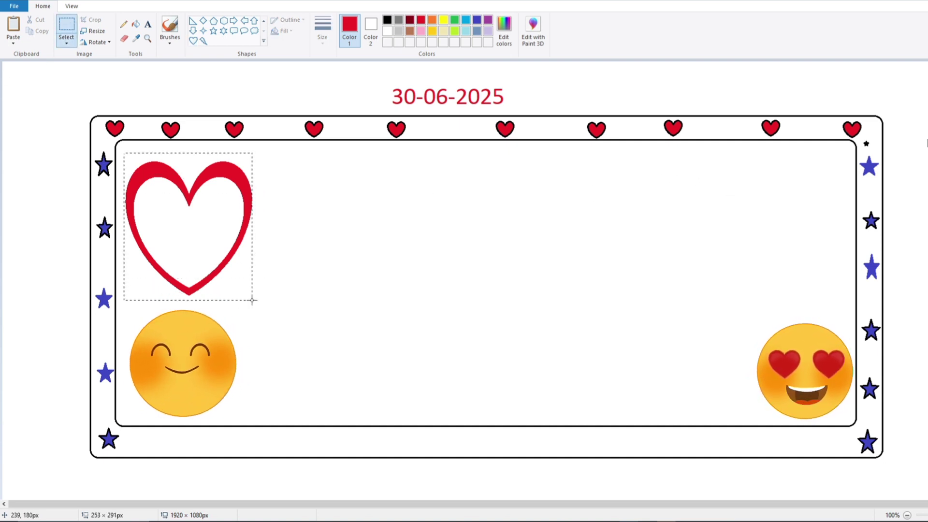
left_click(30, 31)
left_click(13, 26)
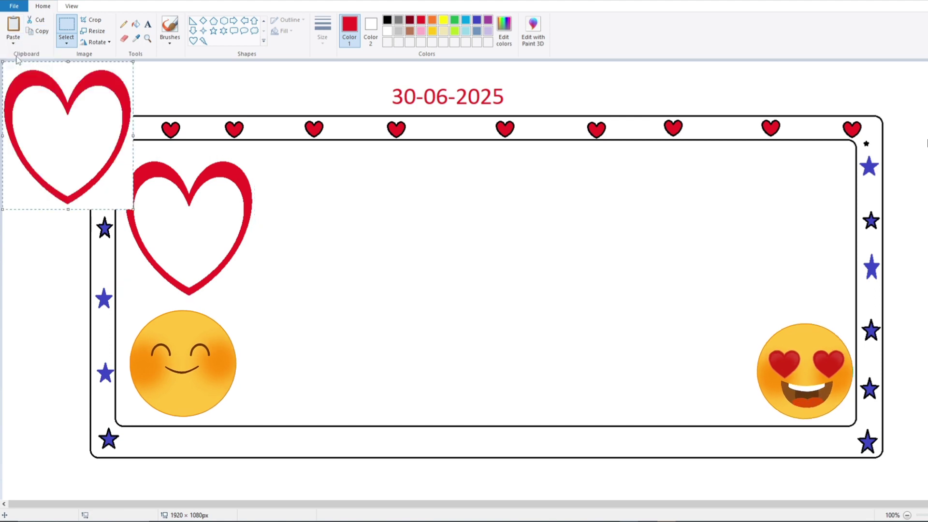
left_click_drag(36, 106, 749, 199)
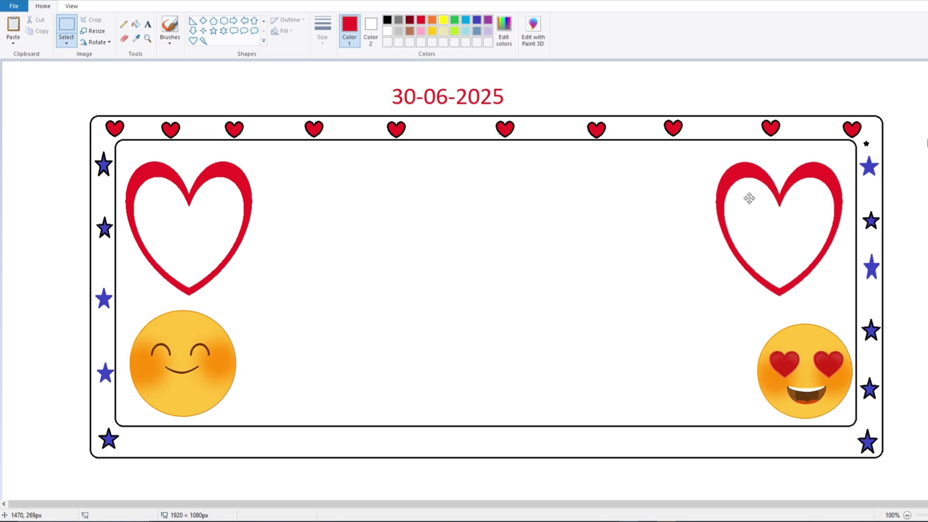
left_click(648, 211)
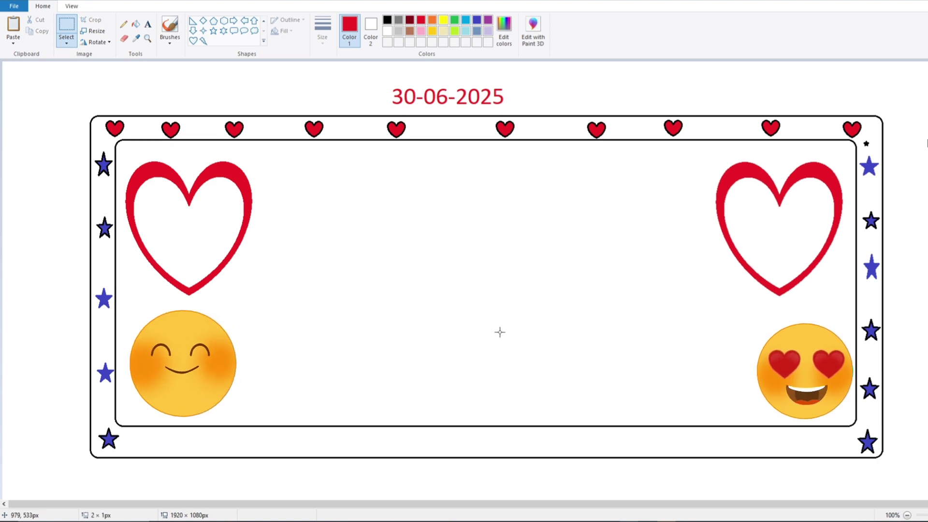
- Add red 72-point Calibri text inside the large hearts: "US" above the smiling emoji and "SU" above the heart-eyed emoji
left_click(147, 24)
left_click(160, 190)
type("US")
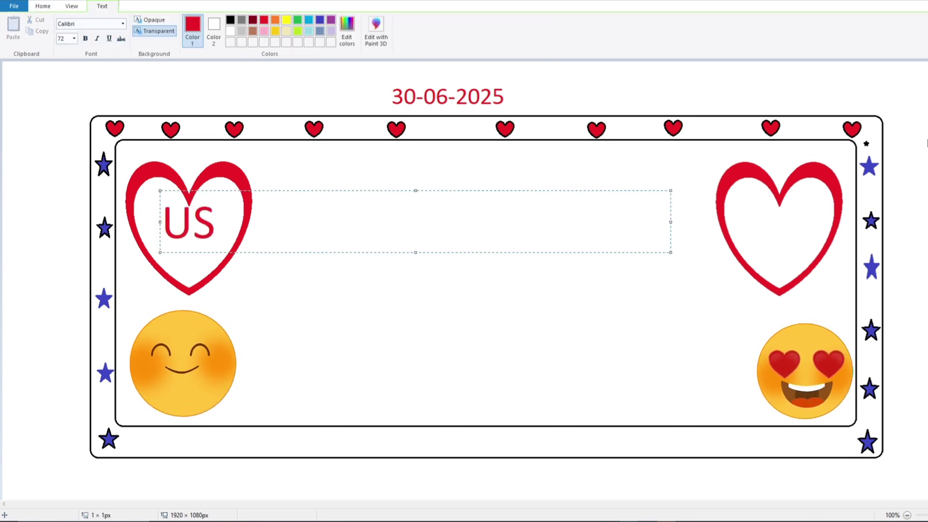
left_click(756, 188)
type("SU")
left_click(578, 286)
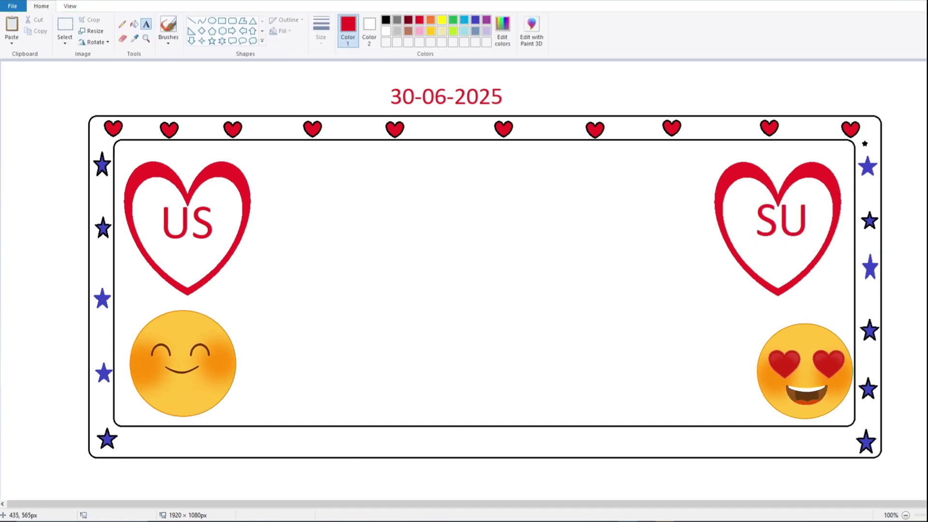
- Add the red 72-point line "I LOVE YOU", followed directly by the addressee's name, between the two large hearts
left_click(280, 201)
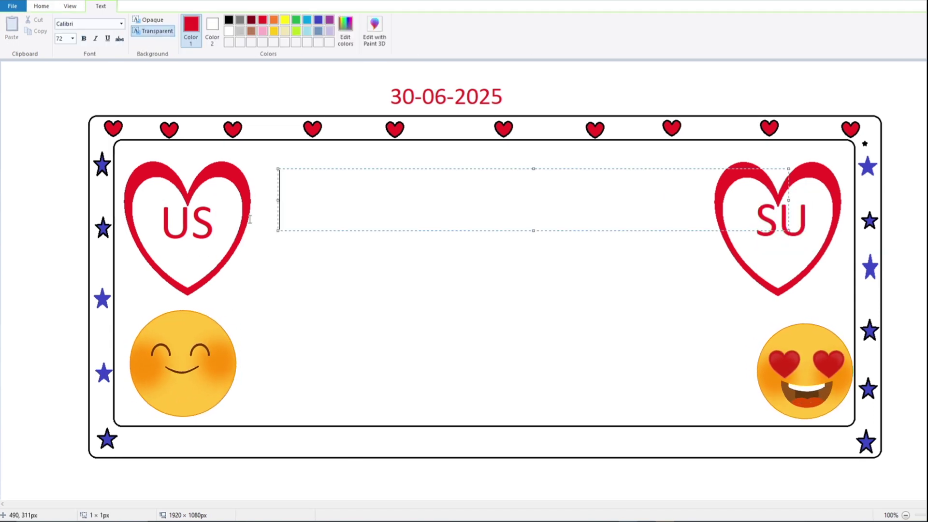
left_click_drag(290, 166, 257, 206)
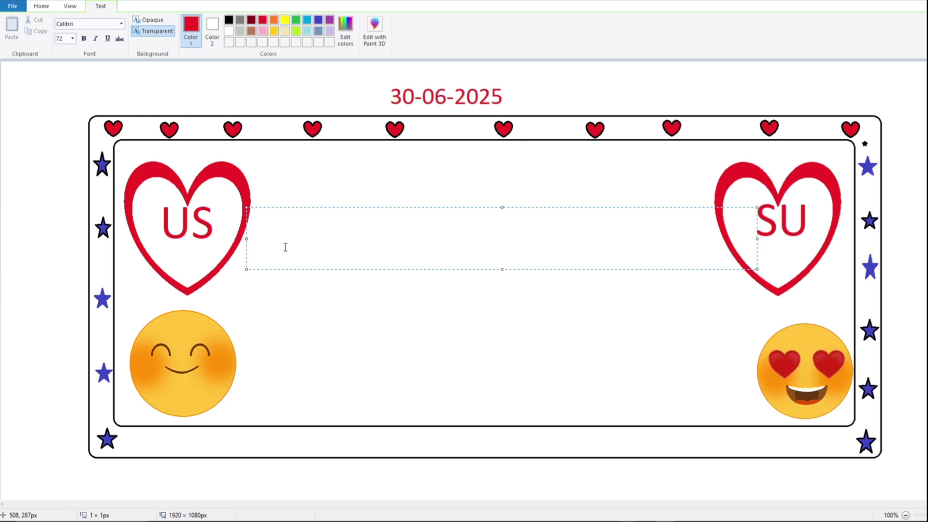
left_click(229, 20)
left_click(262, 19)
type("I LO")
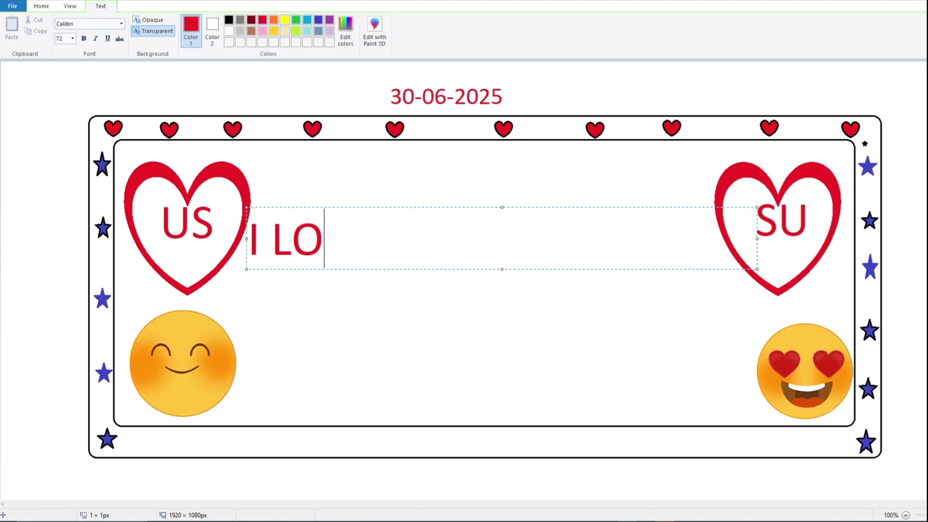
type("VE YOU")
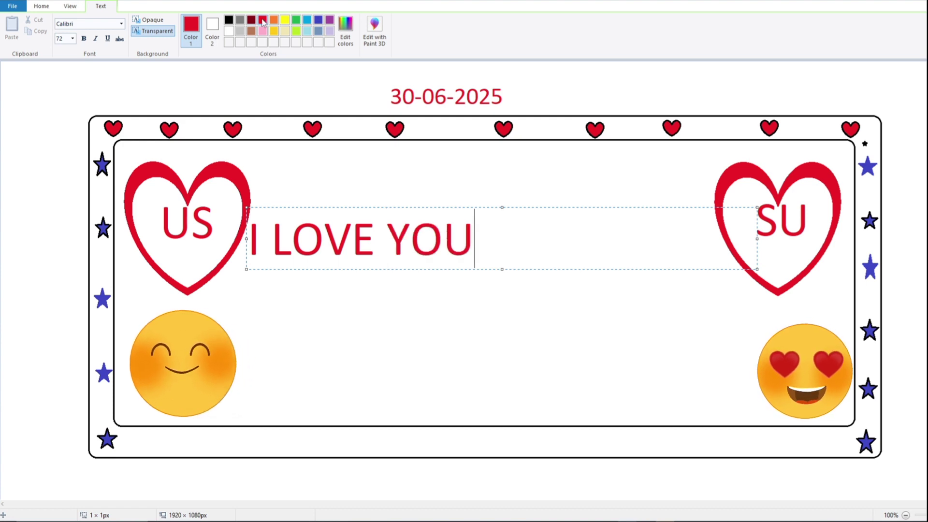
type("JU")
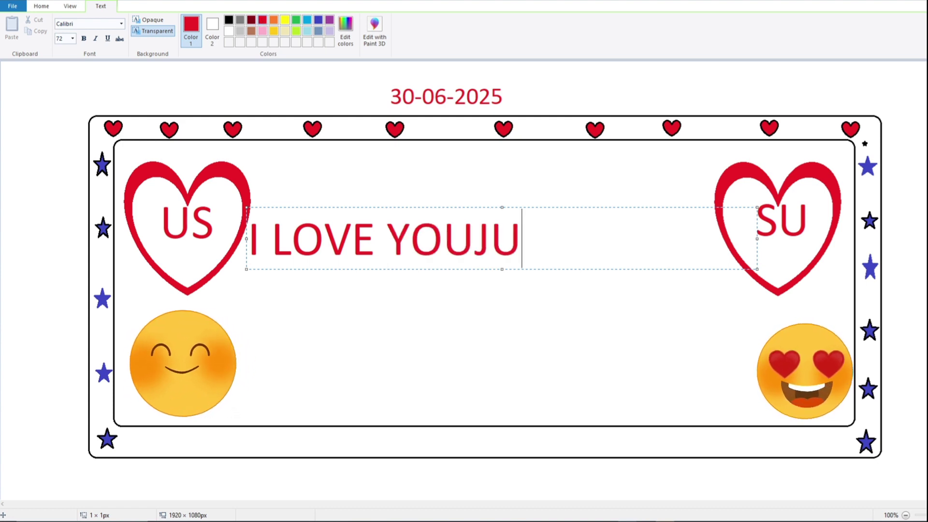
type("TT SAHIB")
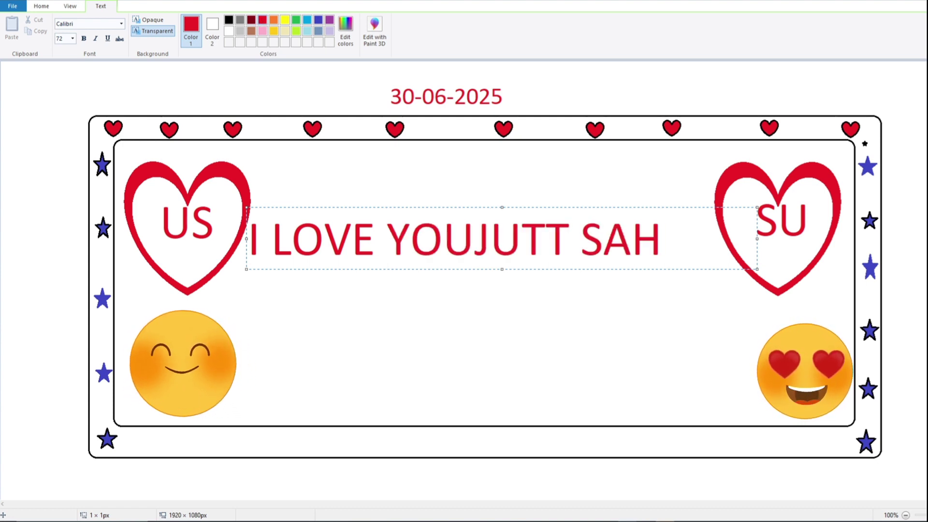
left_click(405, 303)
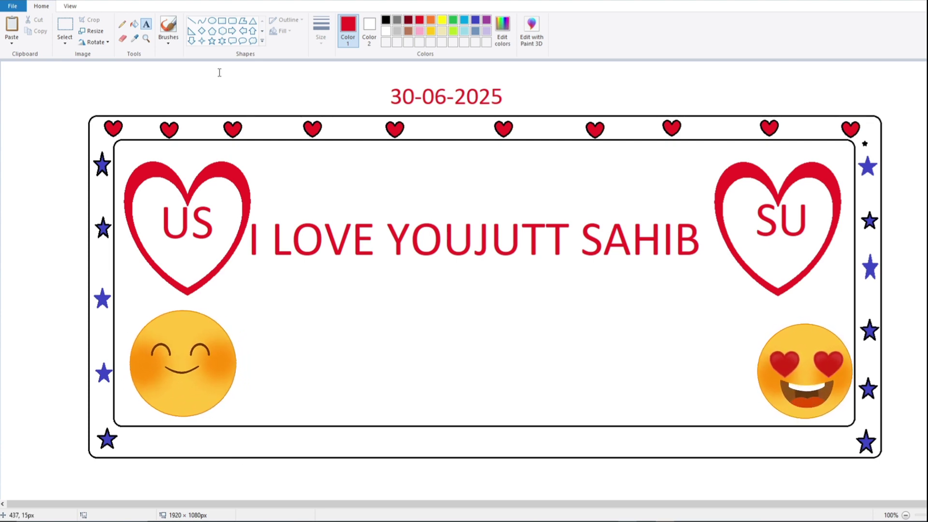
- Add the red 28-point text "HASSI KE PICHE KA DARD" beneath the start of the large love message
left_click_drag(228, 257, 738, 319)
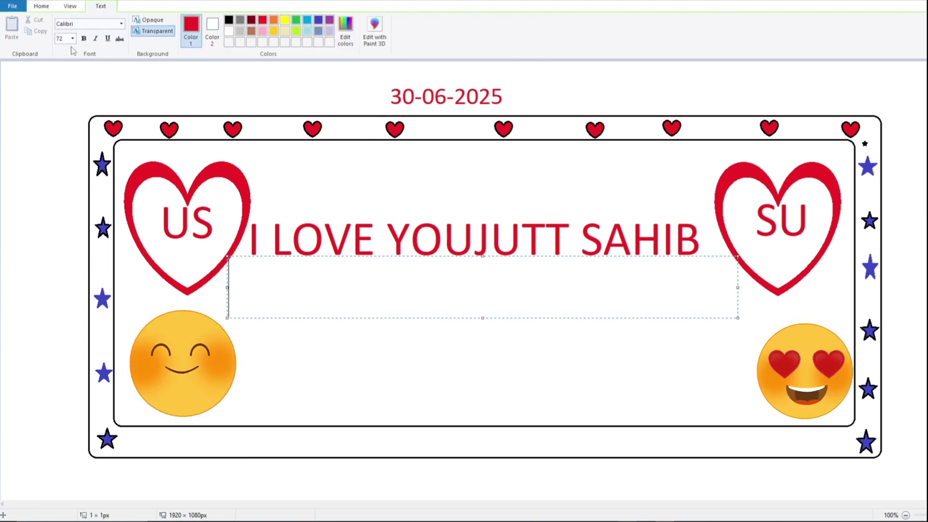
left_click(73, 38)
left_click(60, 154)
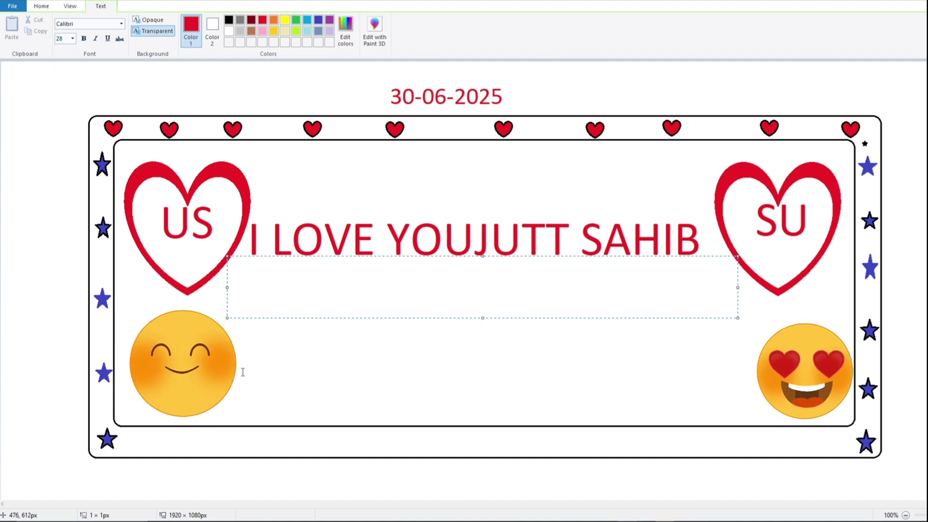
type("HASS")
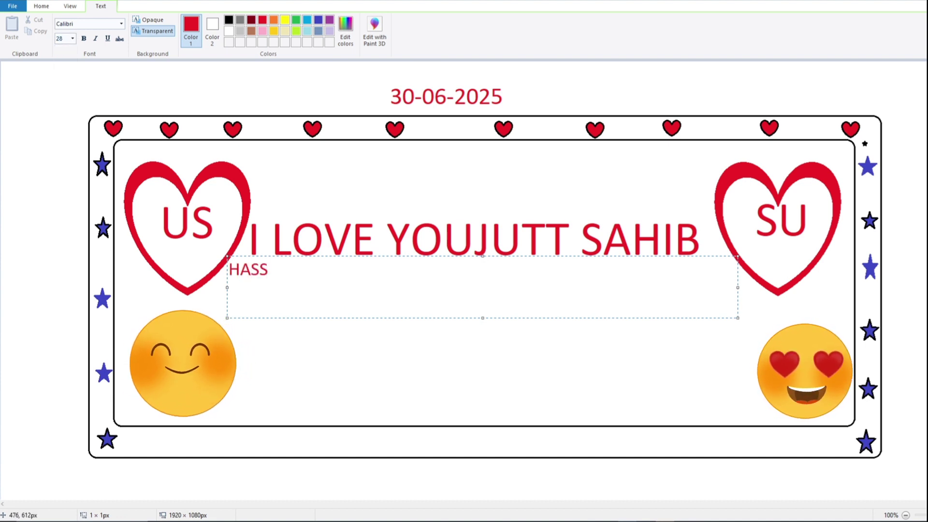
type("I KE")
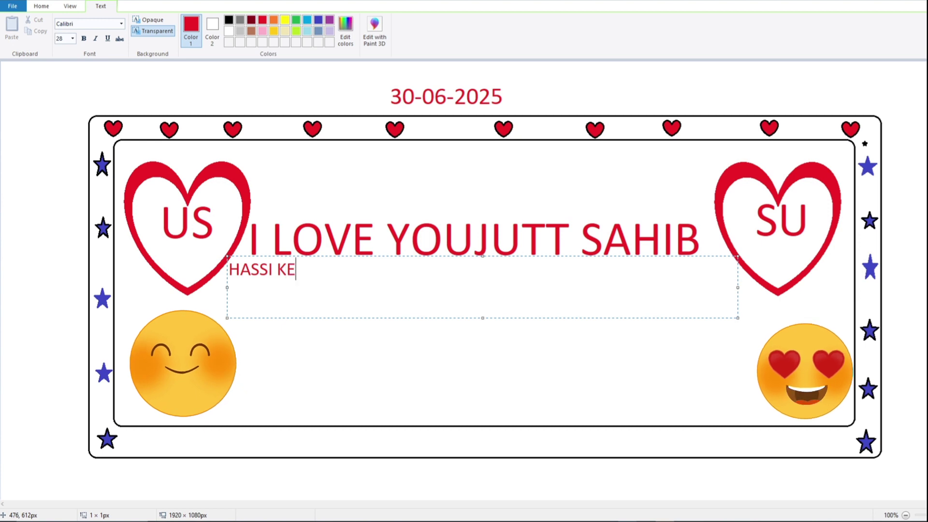
type(" PICH")
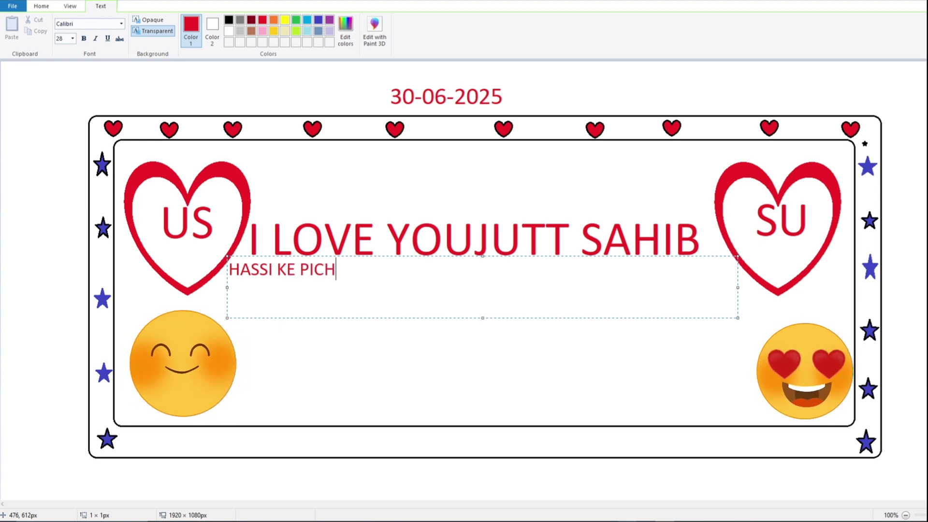
type("E KA ")
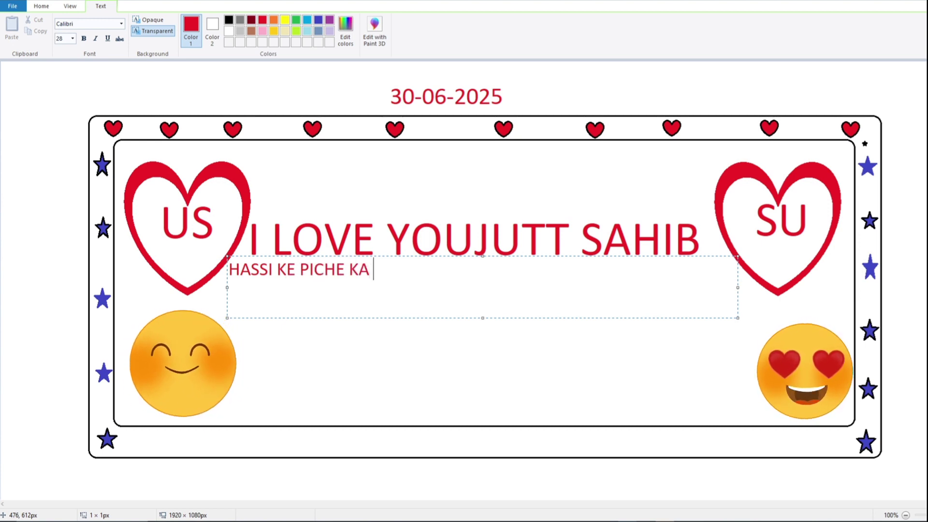
type("DARD")
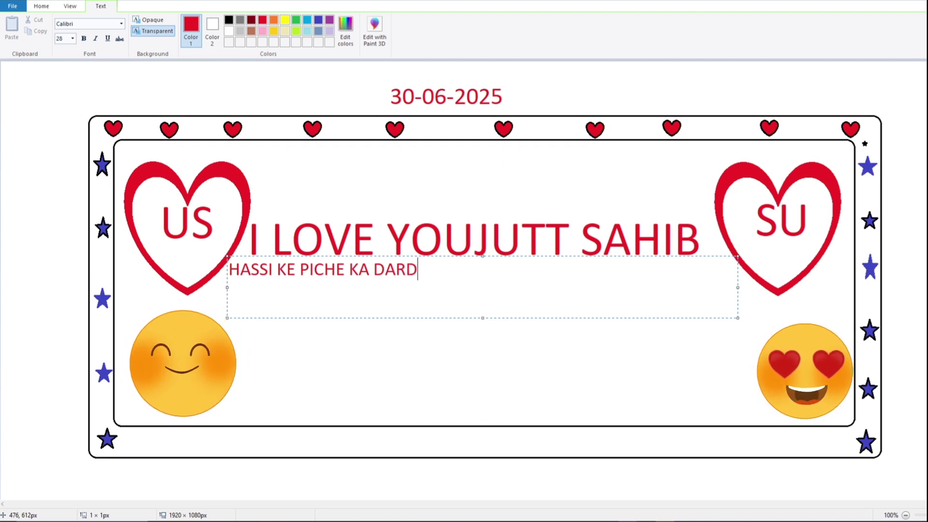
left_click(272, 350)
- Add the text "GUSSE KE PICHE KA PYAAR" beside the first small phrase, widening its text box to fit one line
left_click(480, 269)
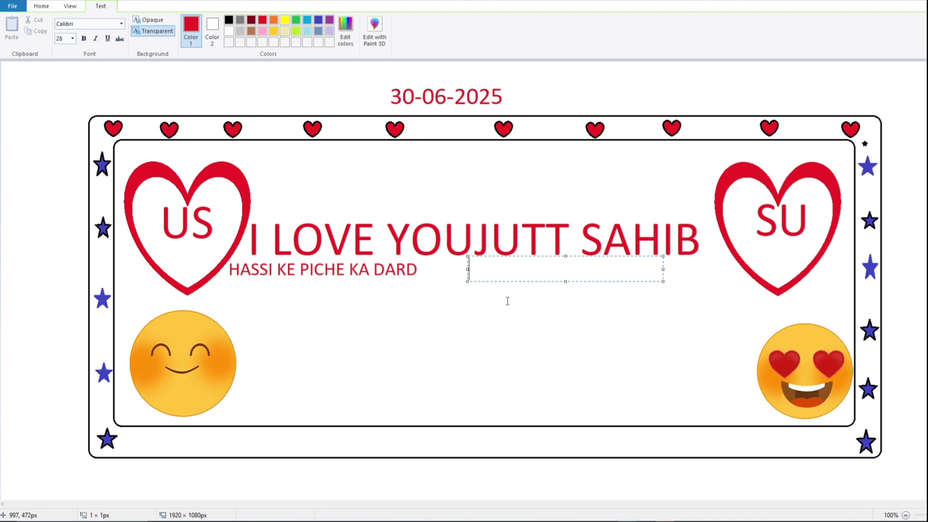
type("G")
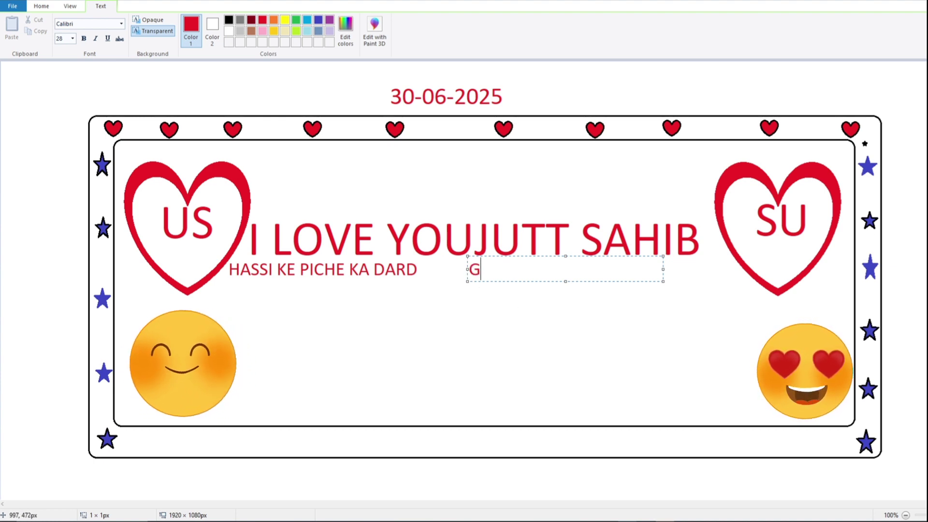
type("USSE ")
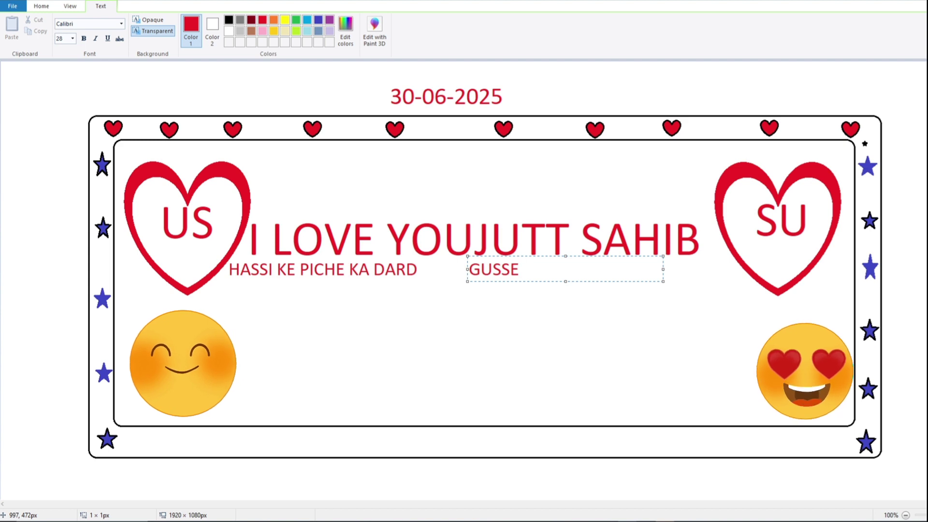
type("KE PIC")
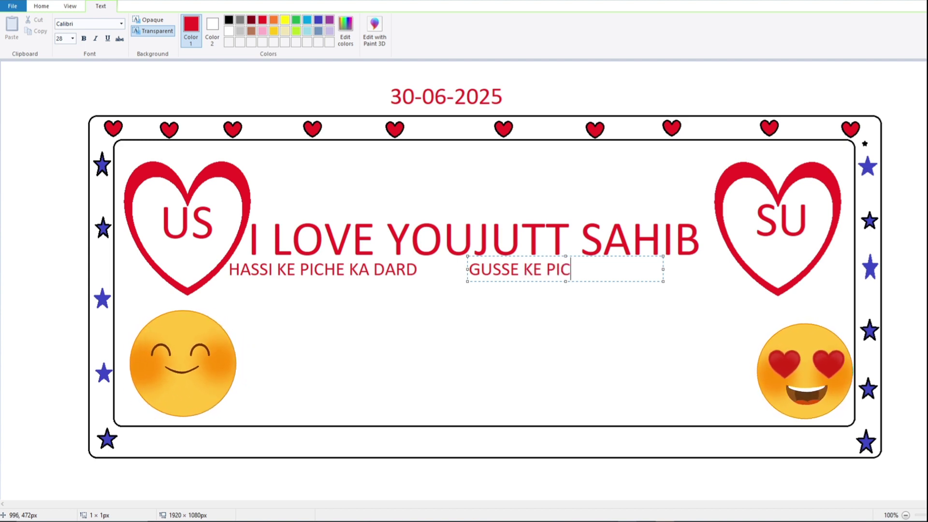
type("HE KA")
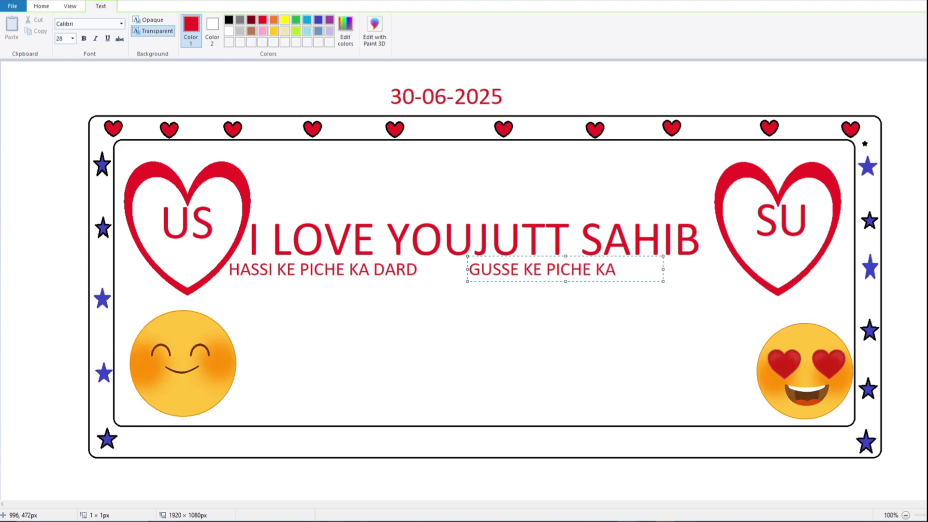
type(" PYAAR")
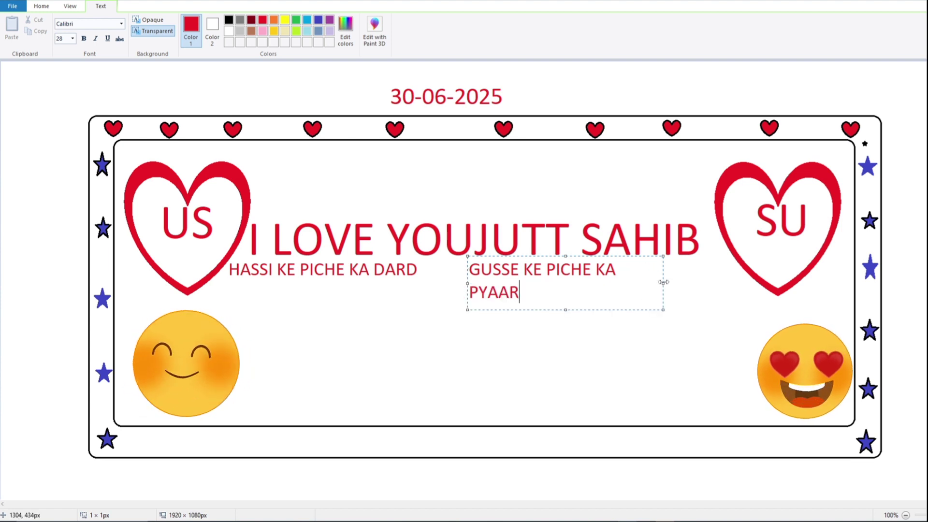
left_click_drag(663, 282, 694, 282)
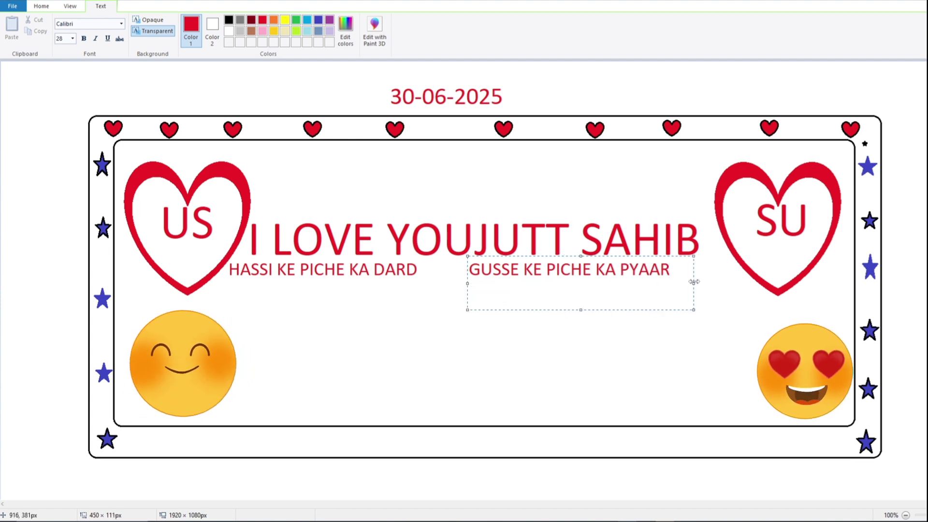
left_click(469, 343)
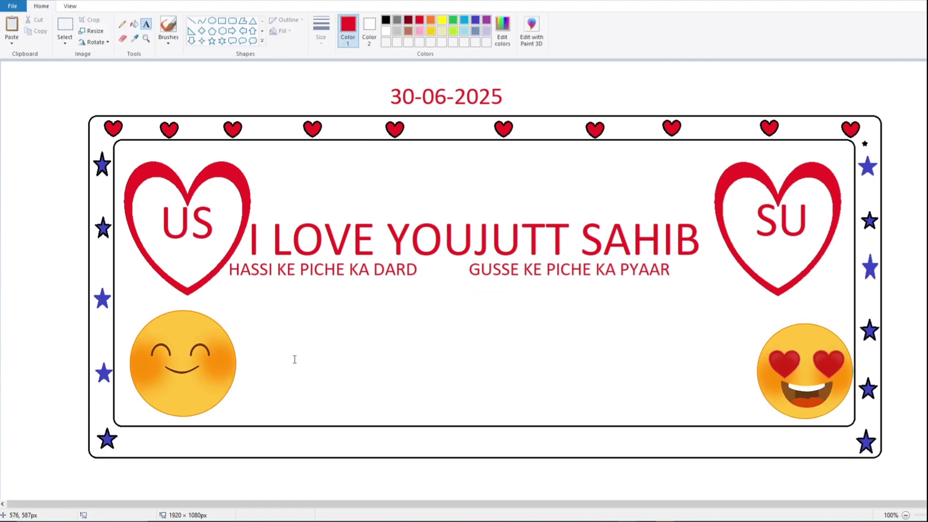
- Add the red 28-point text "OUR KHAMOSH REHNE KI WAJAH" centred below the two small phrases, widening its text box to fit one line
left_click(348, 298)
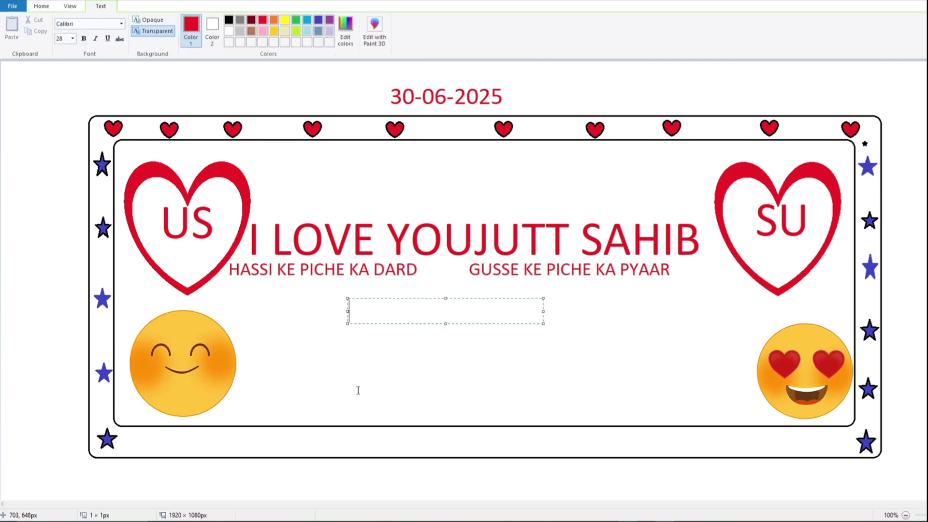
left_click(360, 292)
type("OU")
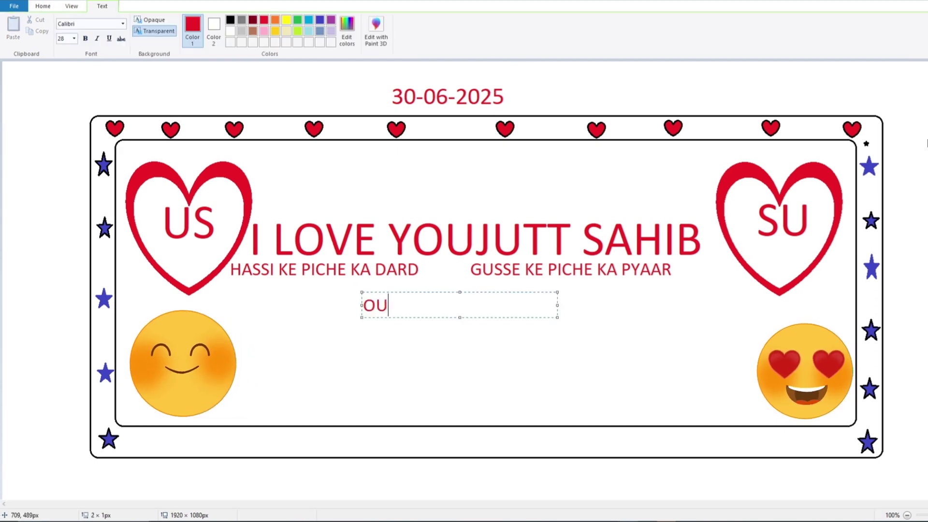
type("R KHA")
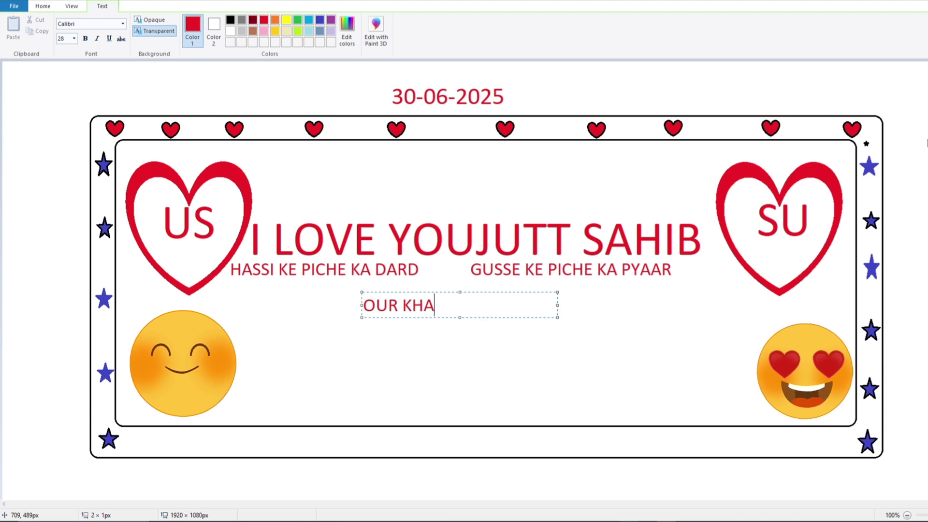
type("MOSH")
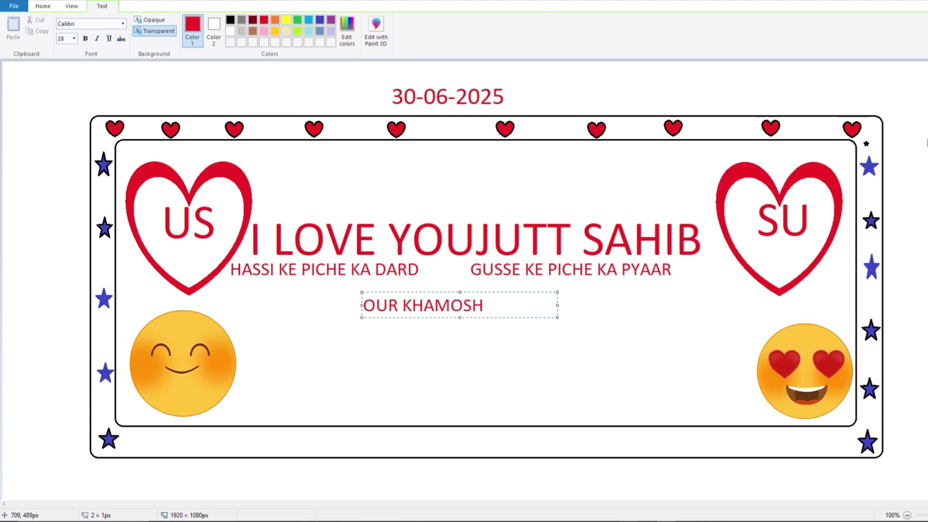
type(" REHNE ")
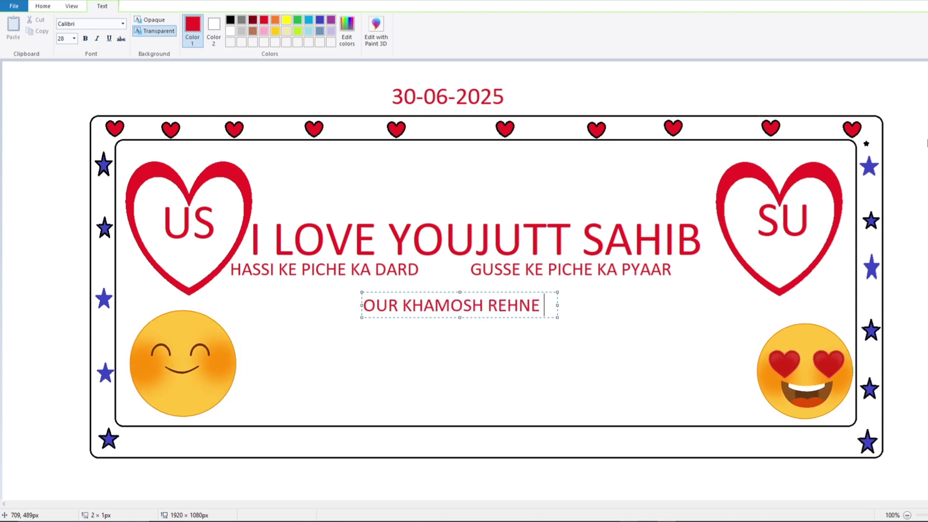
type("KI WA")
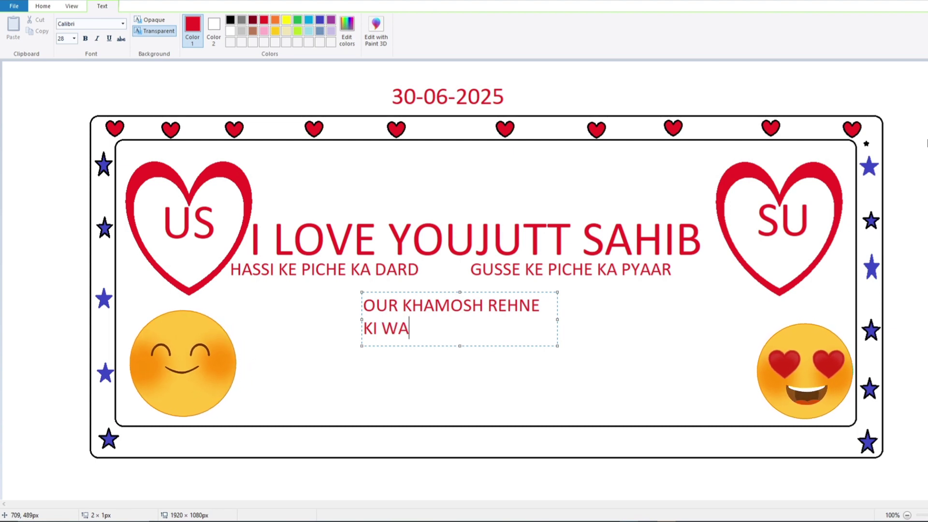
type("JAH")
left_click_drag(557, 312, 629, 310)
left_click(645, 308)
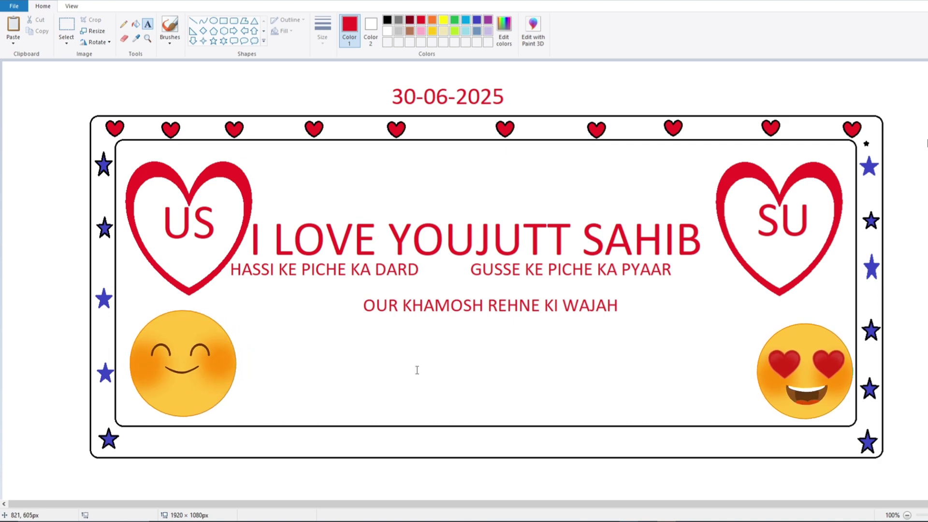
- Add the red 28-point text "KOI KOI SAMJHTA HAI" directly beneath the "OUR KHAMOSH REHNE KI WAJAH" line
left_click(401, 333)
type("K")
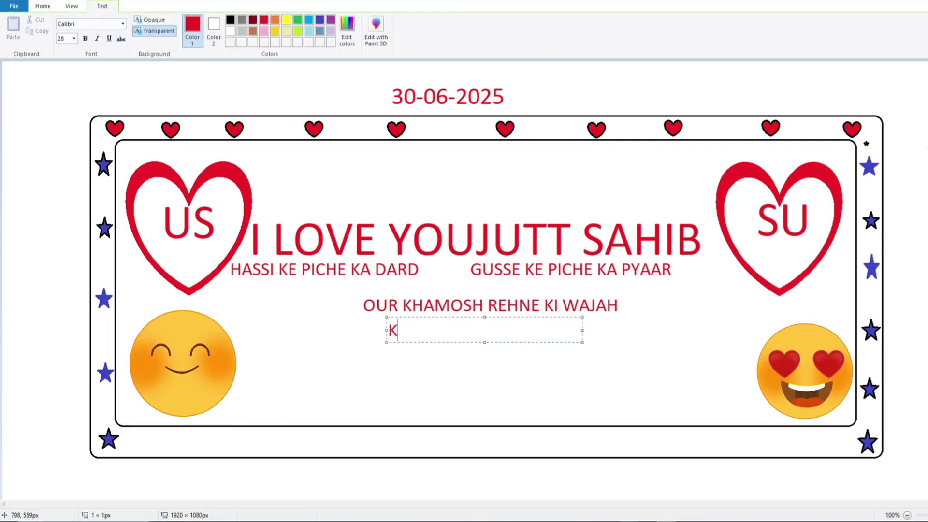
type("OI KOI ")
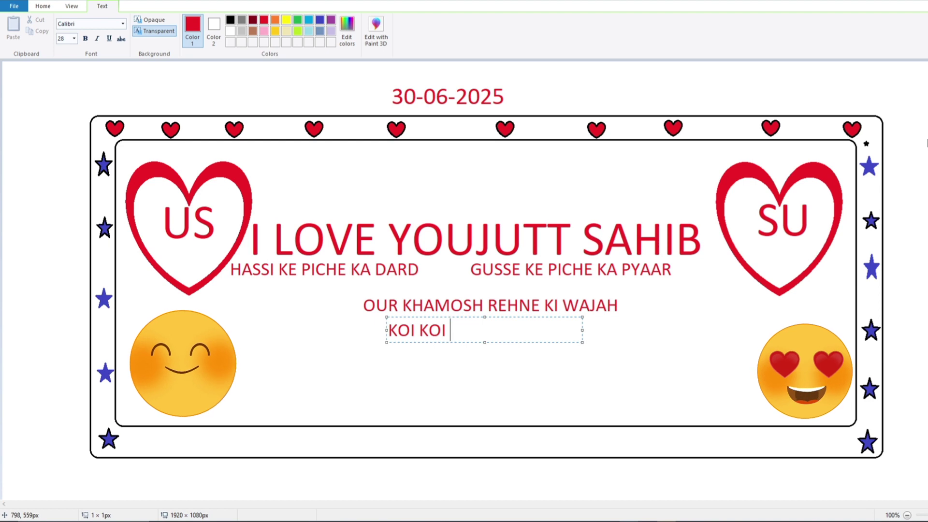
type("SAMJ")
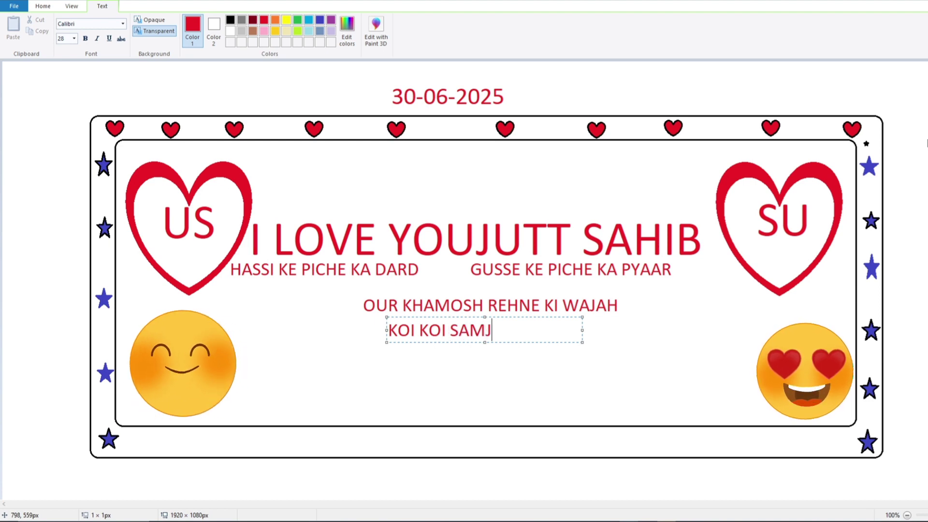
type("HTA HAI")
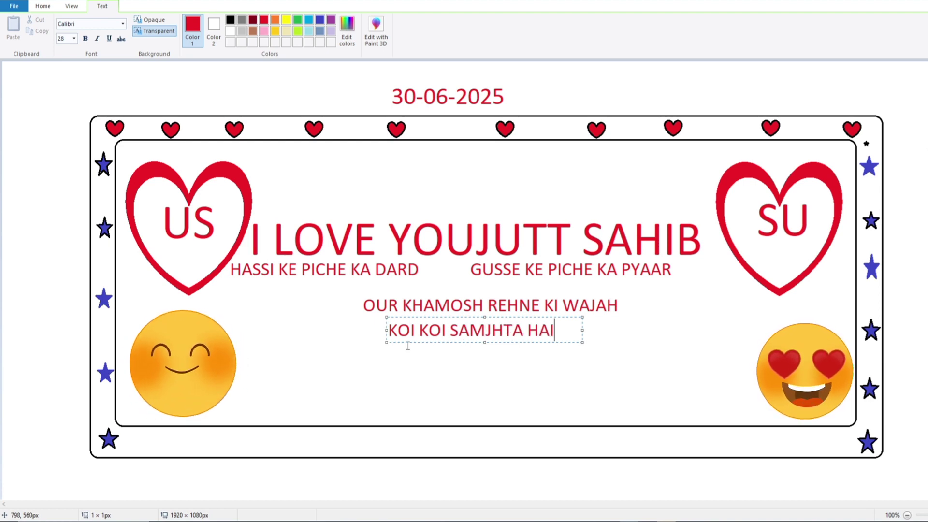
left_click(411, 386)
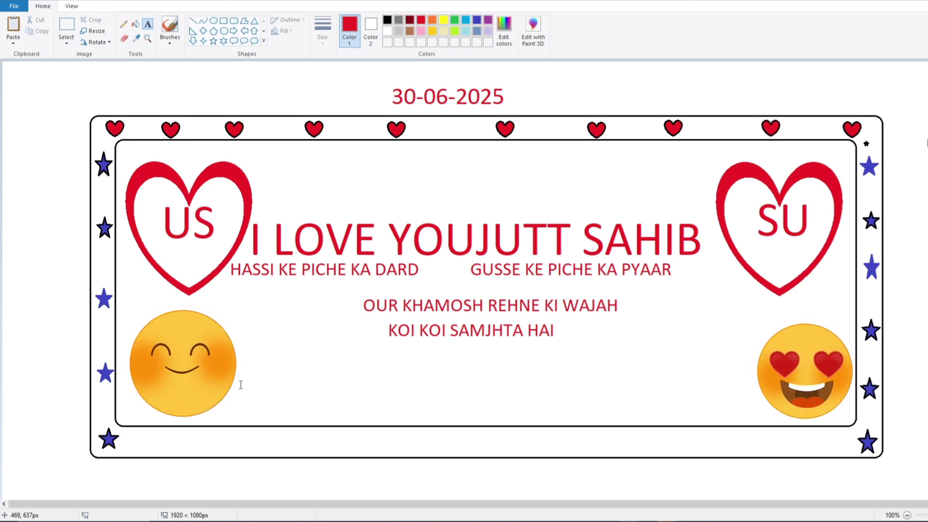
- Add the red 28-point text "MY WIFE" beside the smiling emoji, near the inner frame's lower edge
left_click(283, 387)
type("MY ")
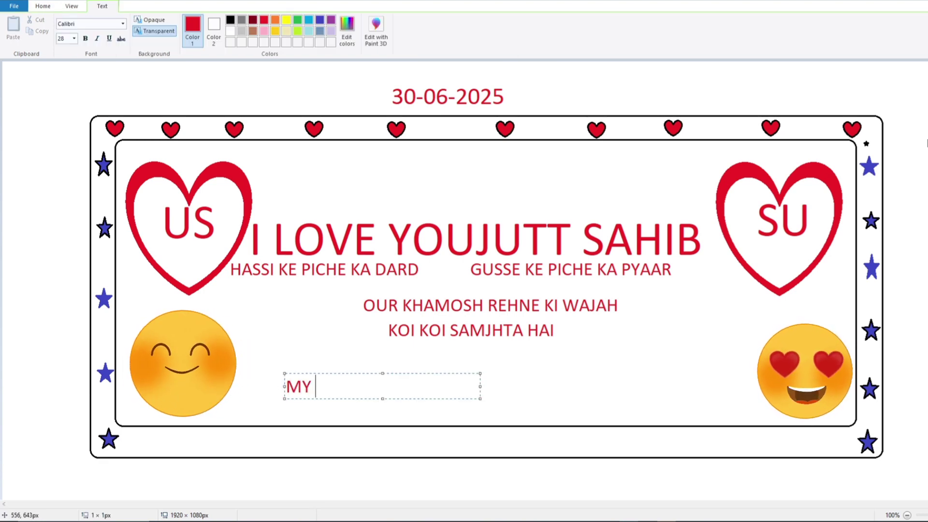
type("WIFE")
left_click(553, 383)
left_click(550, 382)
left_click(543, 388)
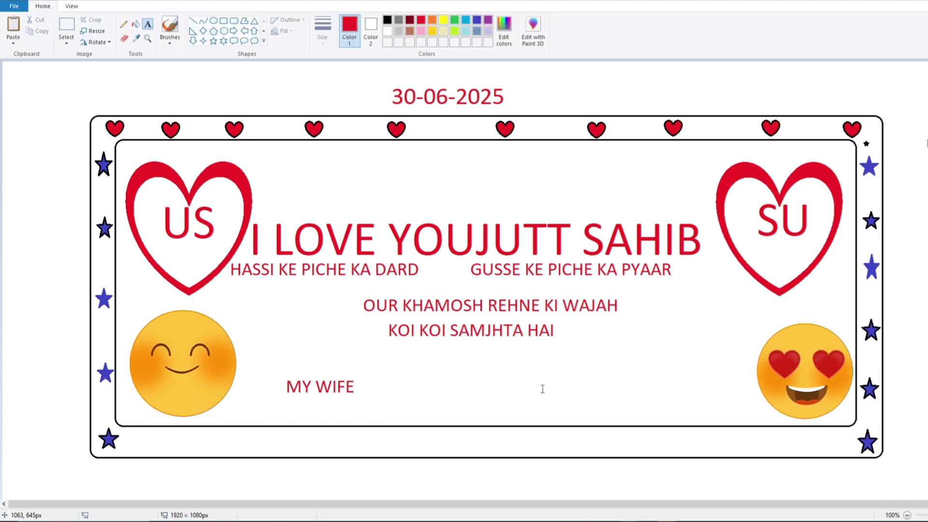
- Add the red 28-point text "MY LIFE" level with "MY WIFE", on the heart-eyed emoji's side
left_click(543, 388)
type("MY LIFE")
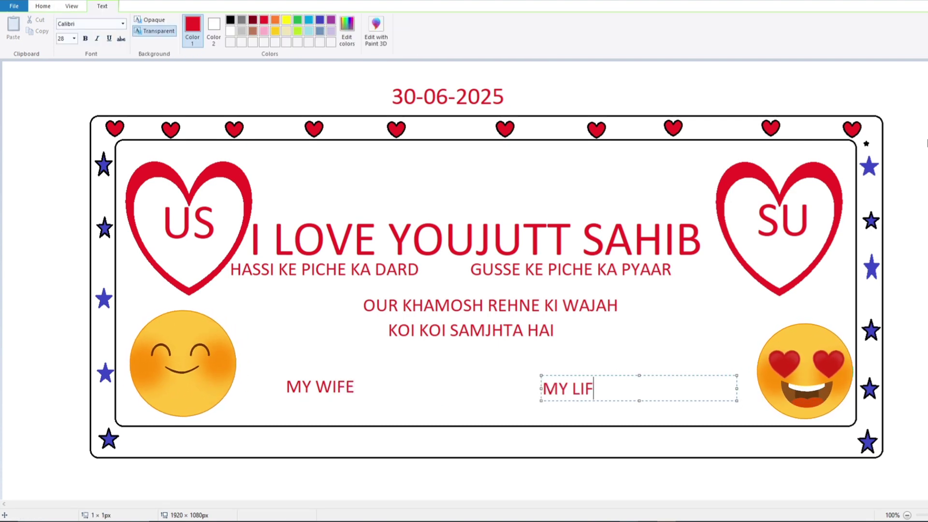
left_click(464, 379)
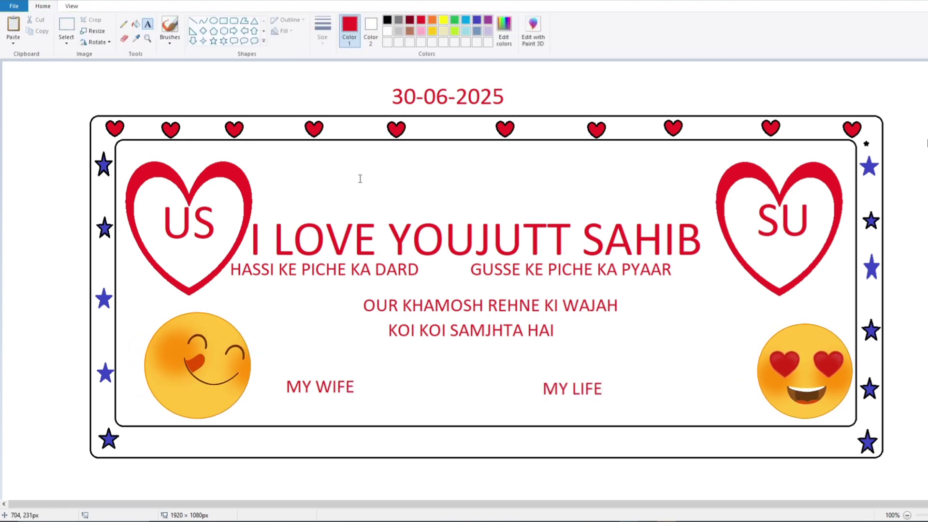
- Draw a red heart outline about 206 × 134 px between "MY WIFE" and "MY LIFE"
left_click(264, 30)
left_click(194, 41)
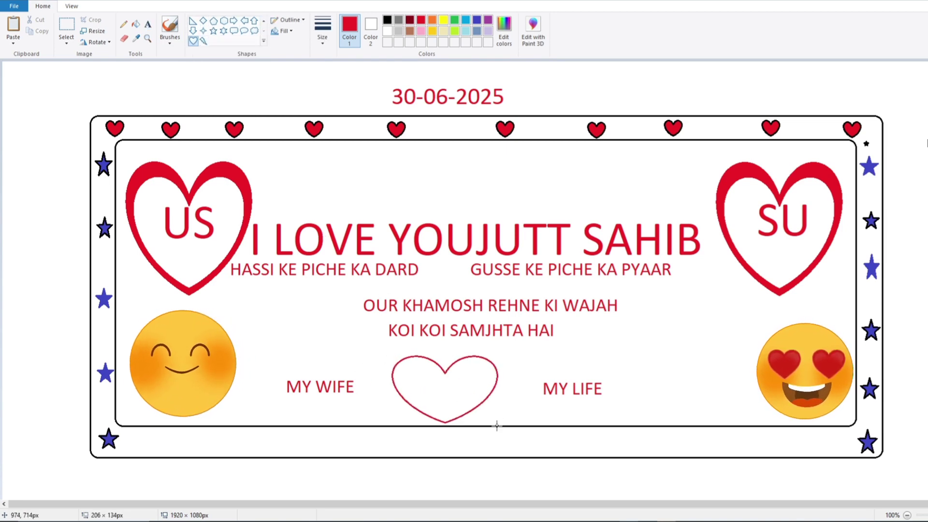